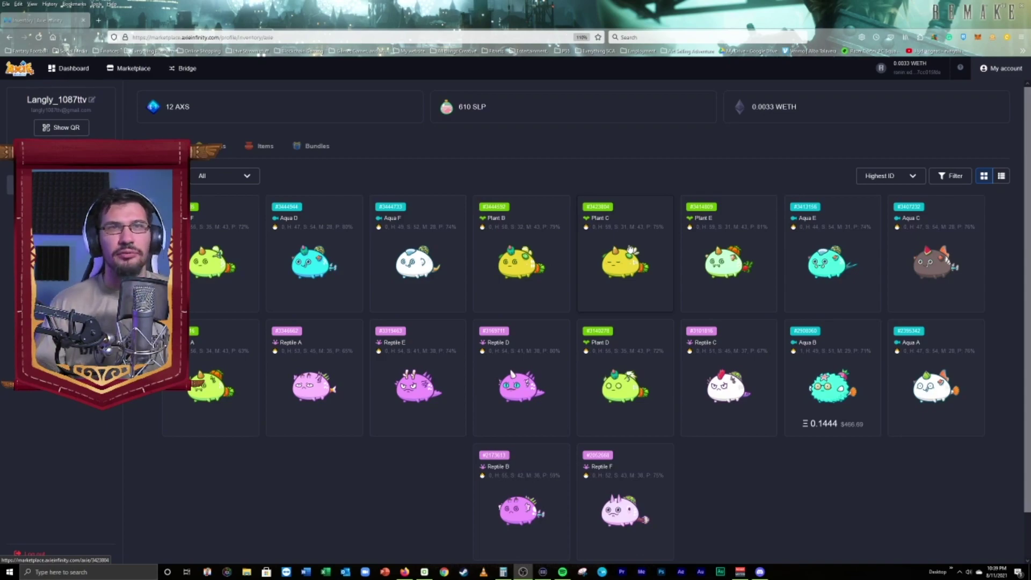
Check the Trezor Main Wallet balance, then switch back to The Ronin Account.
left_click(963, 37)
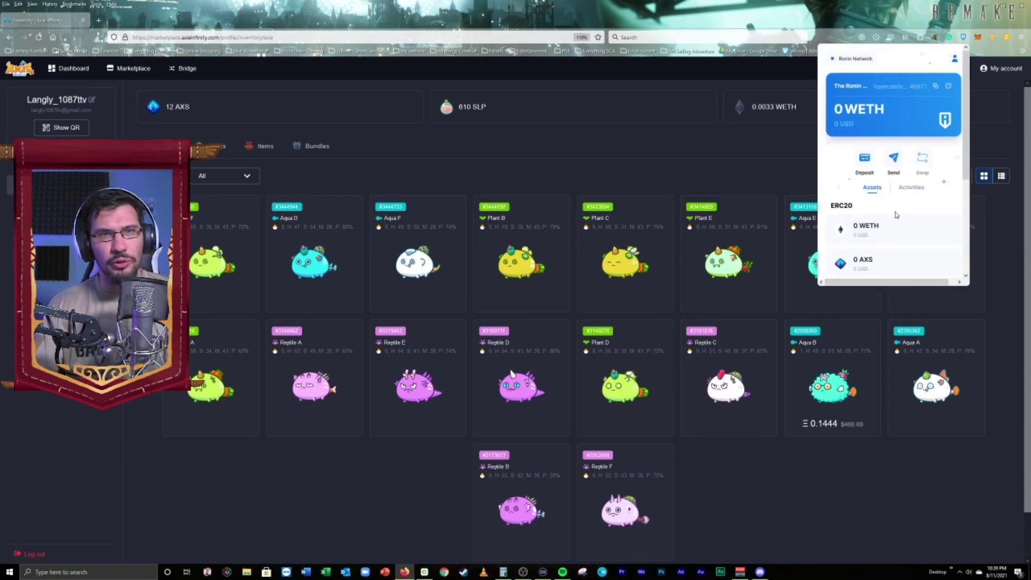
scroll(895, 214, "down", 3)
scroll(895, 214, "up", 3)
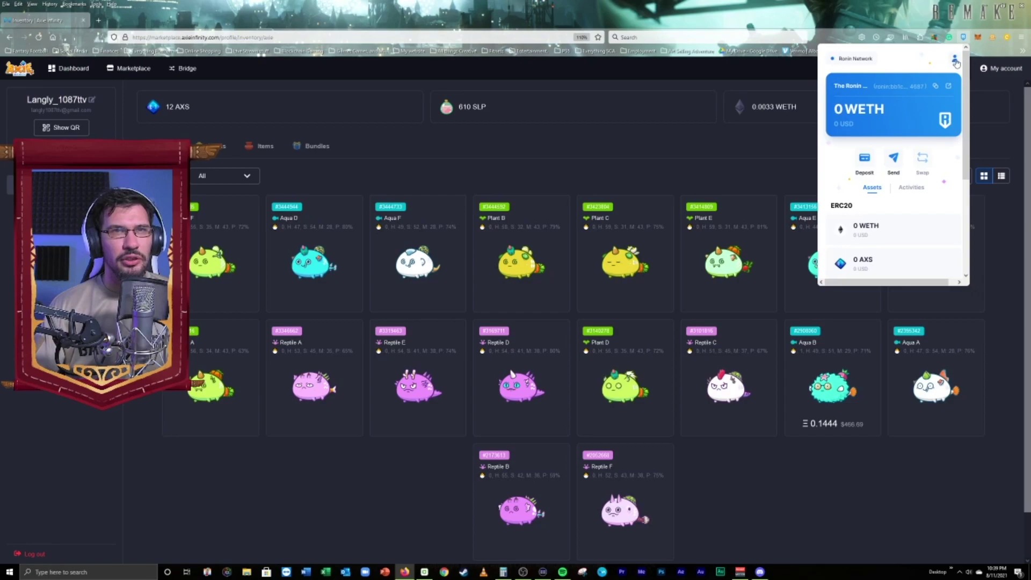
left_click(955, 62)
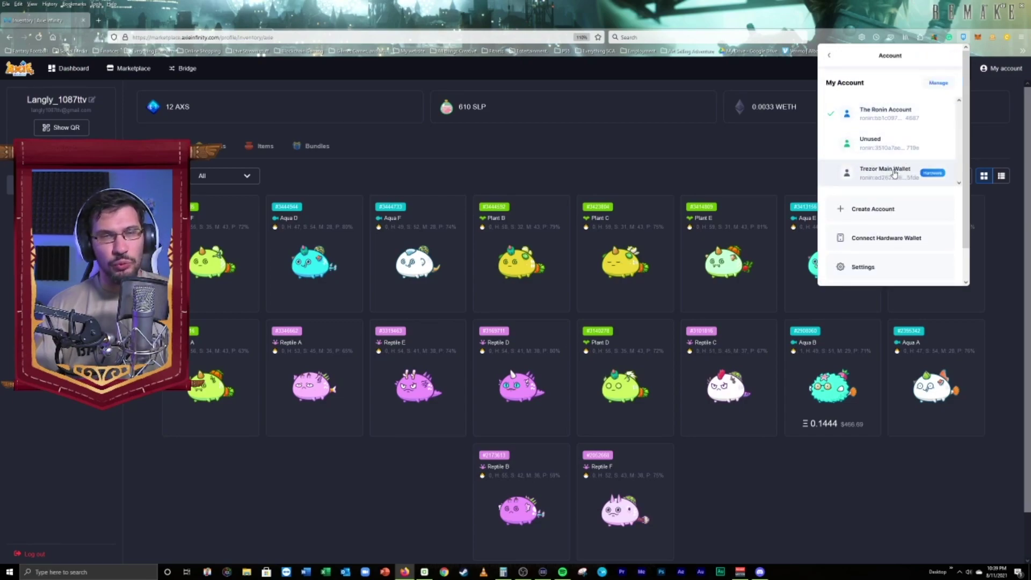
left_click(895, 172)
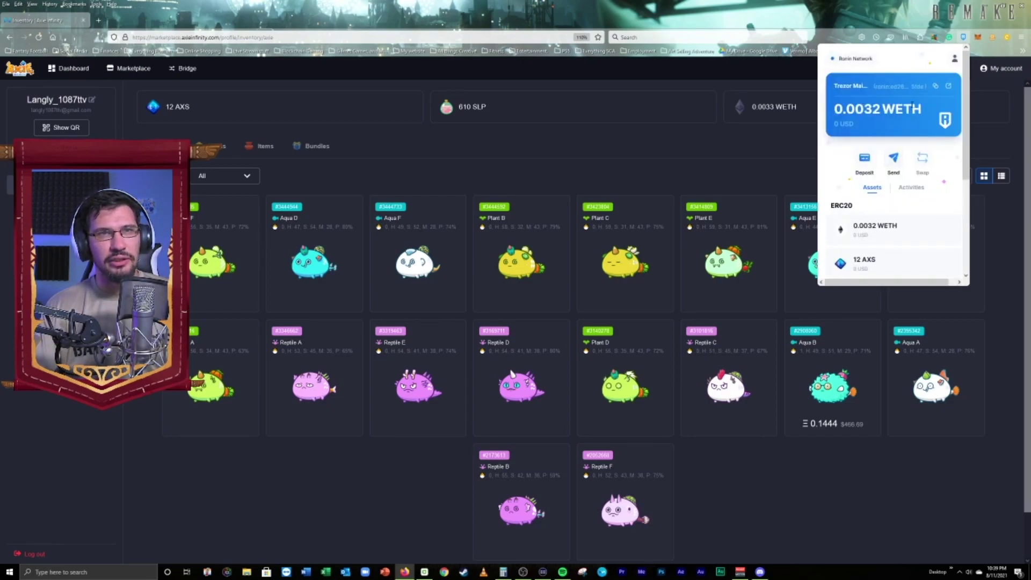
left_click(955, 59)
left_click(894, 112)
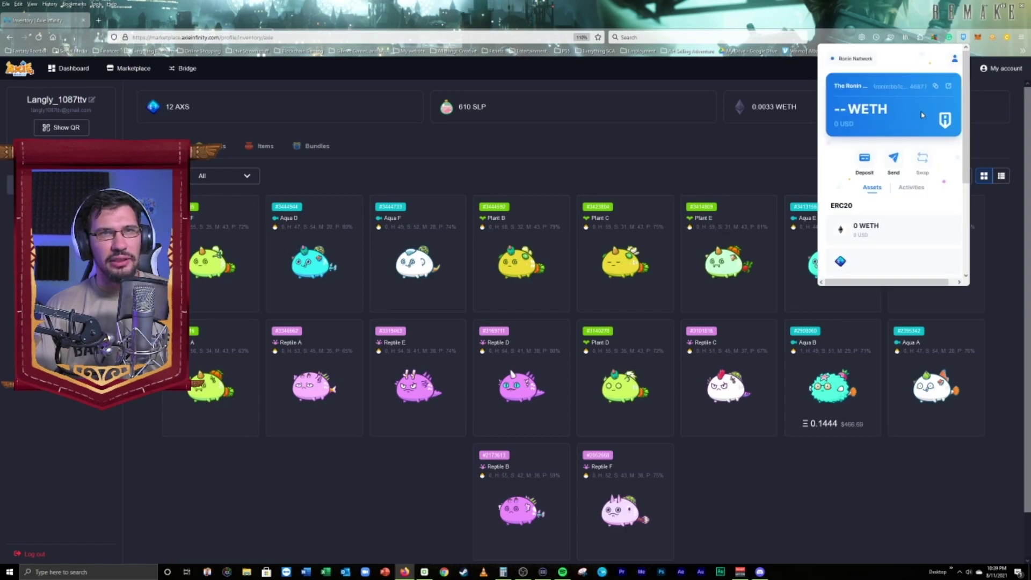
Open the Connect Hardware Wallet page for a Trezor device.
left_click(955, 58)
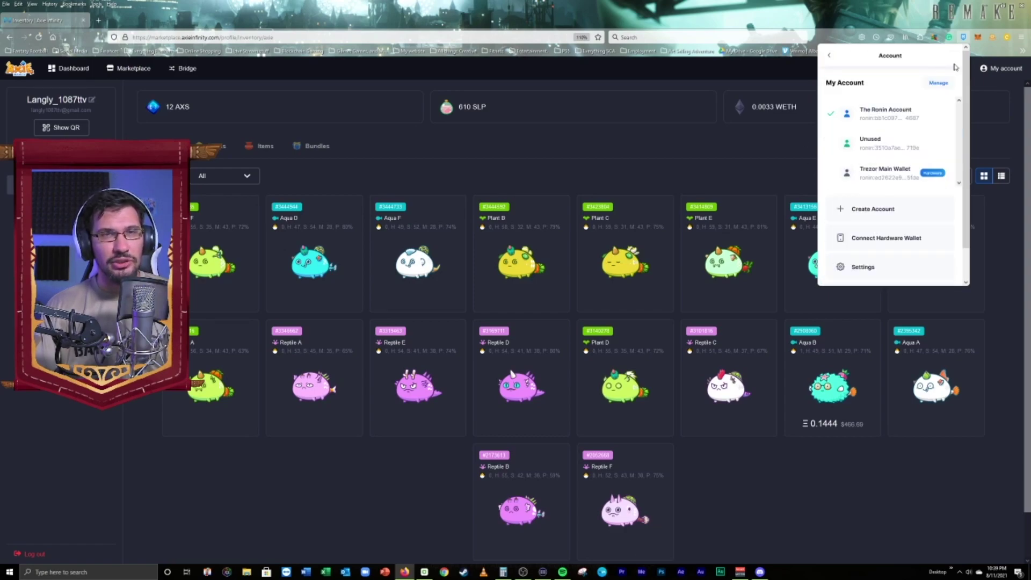
left_click(795, 140)
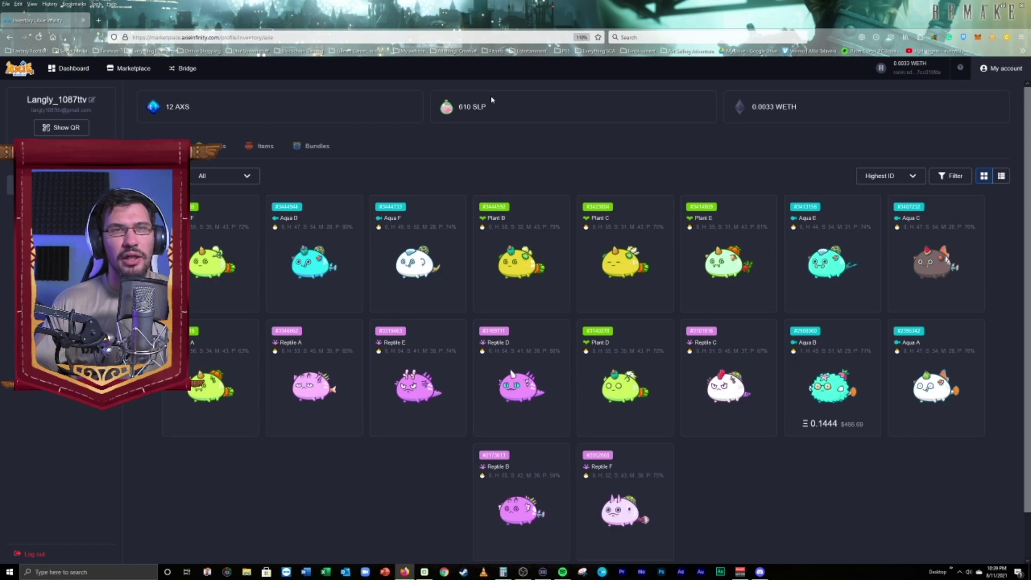
left_click(964, 37)
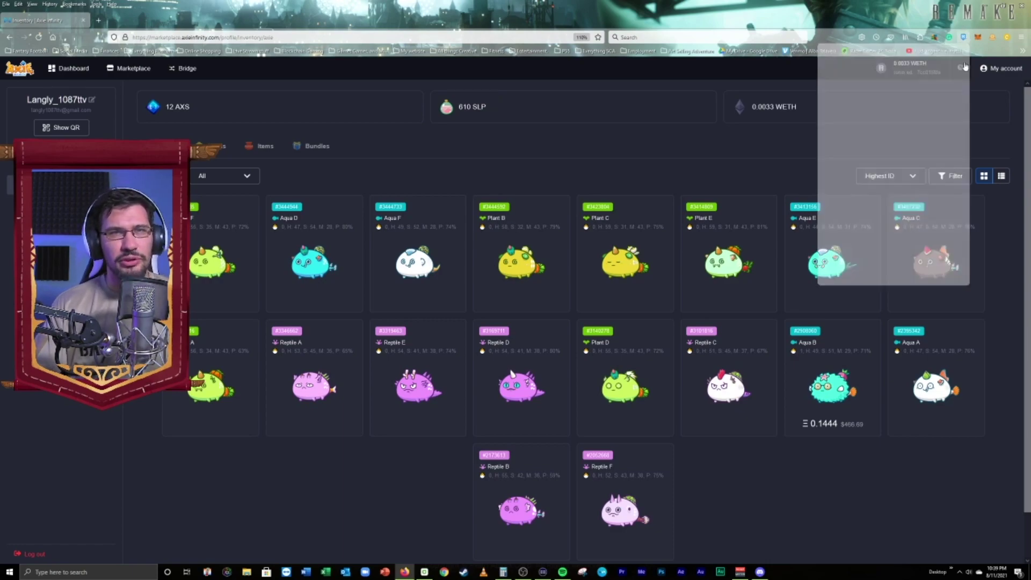
left_click(956, 59)
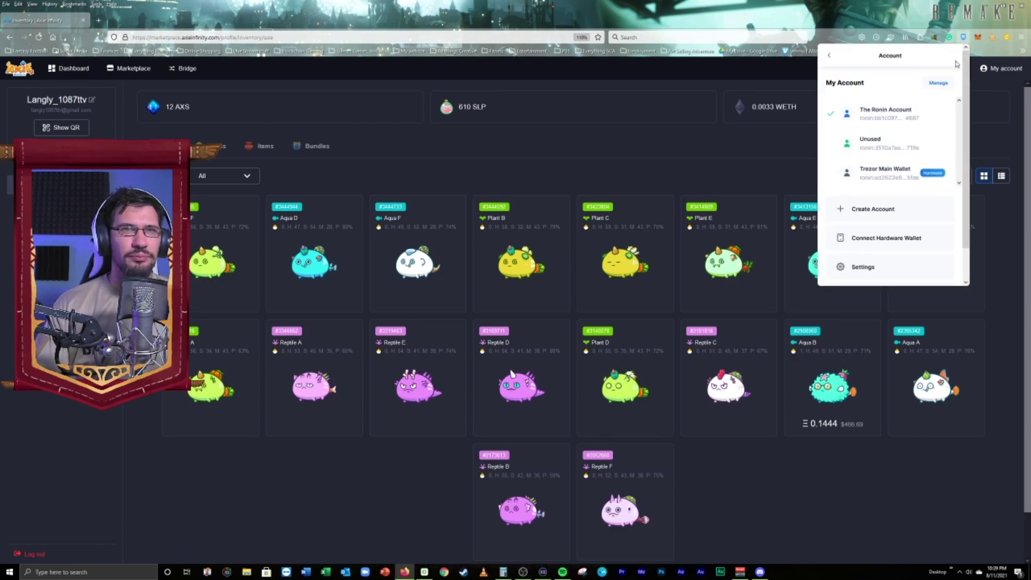
left_click(882, 245)
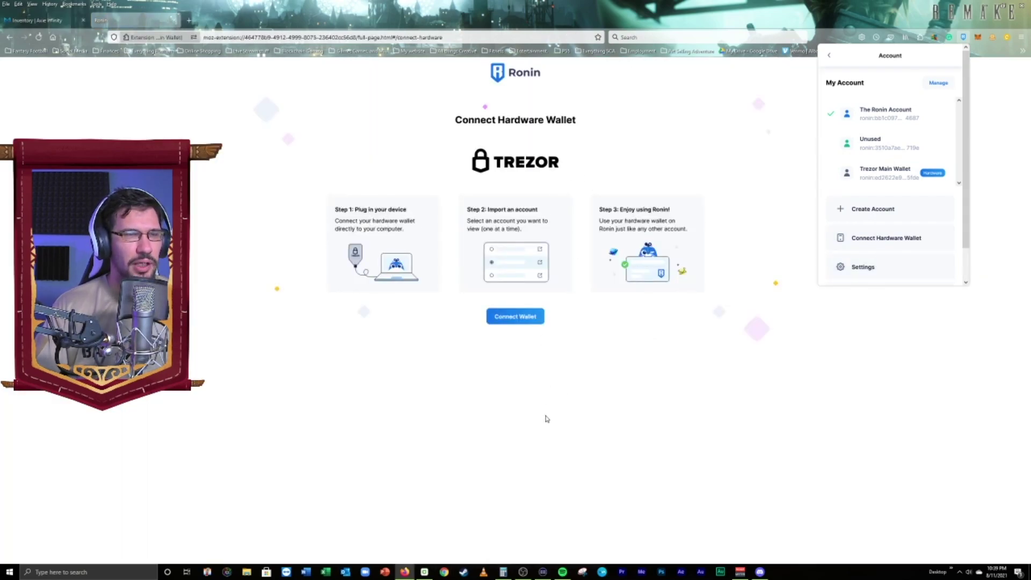
Connect the Trezor and export its Ethereum public key, entering the passphrase on the device.
left_click(534, 324)
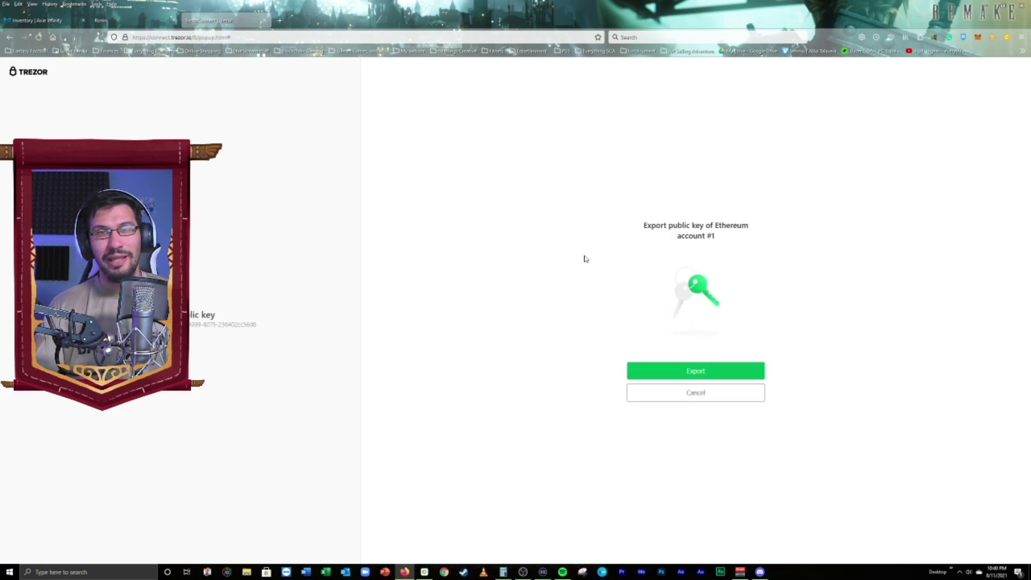
left_click(663, 370)
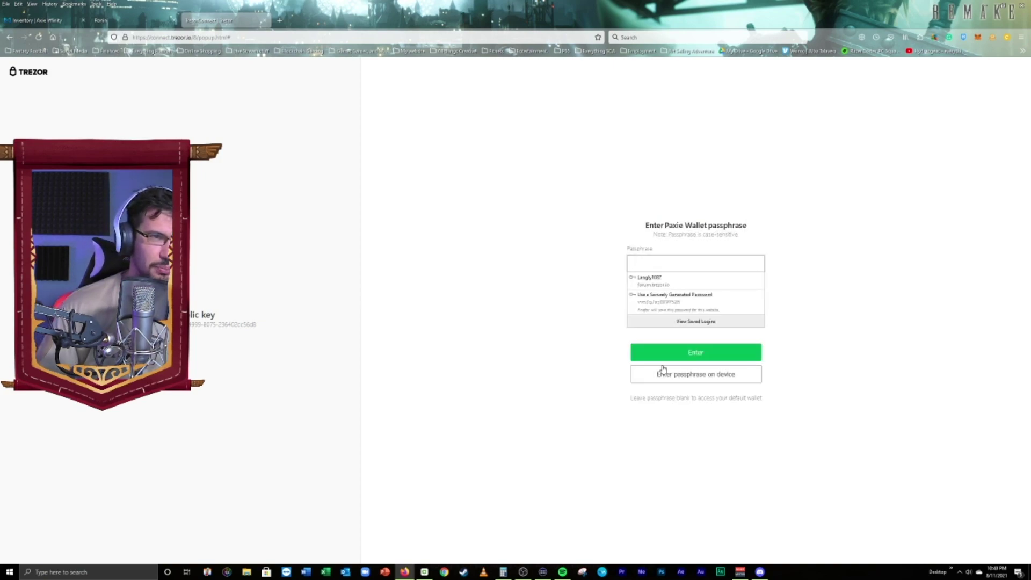
left_click(623, 425)
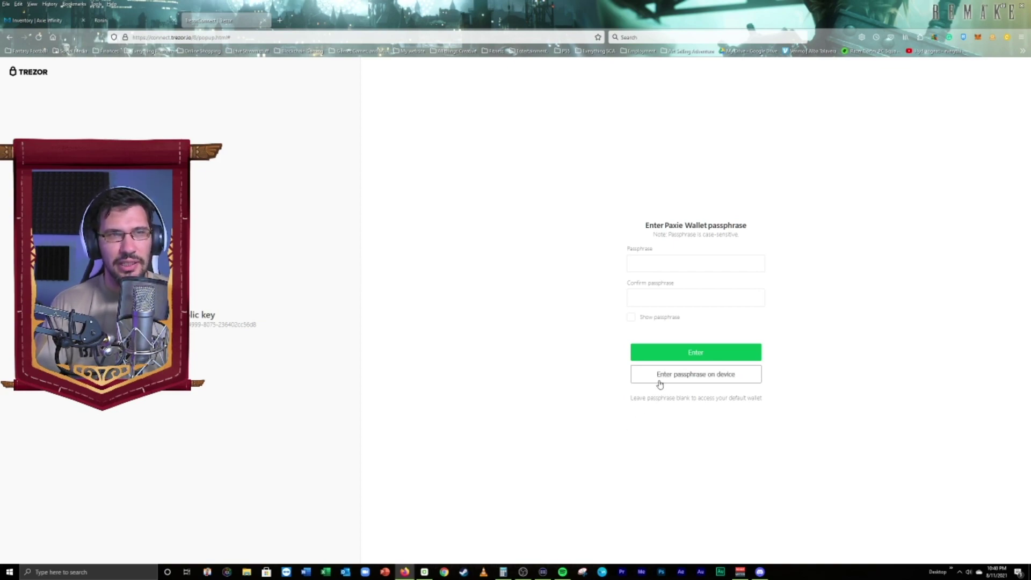
left_click(663, 262)
left_click(497, 320)
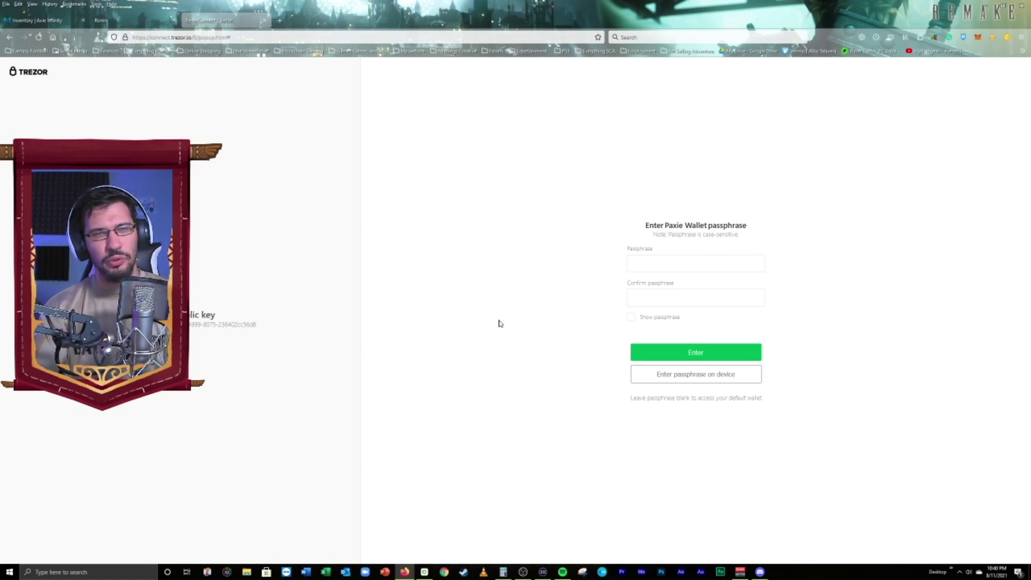
left_click(643, 379)
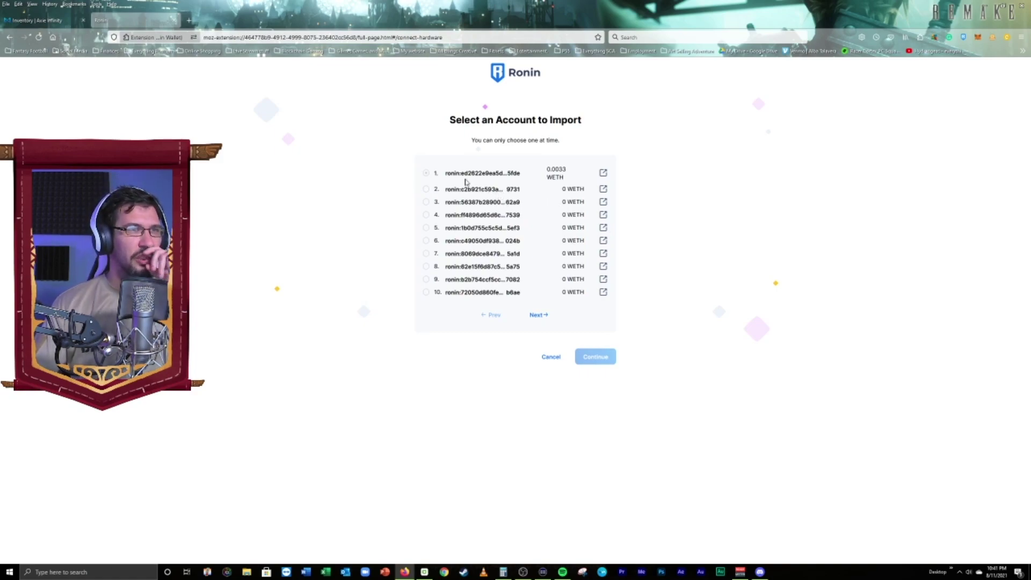
Import the second Trezor-derived account and make Trezor #2 the active account.
left_click(469, 191)
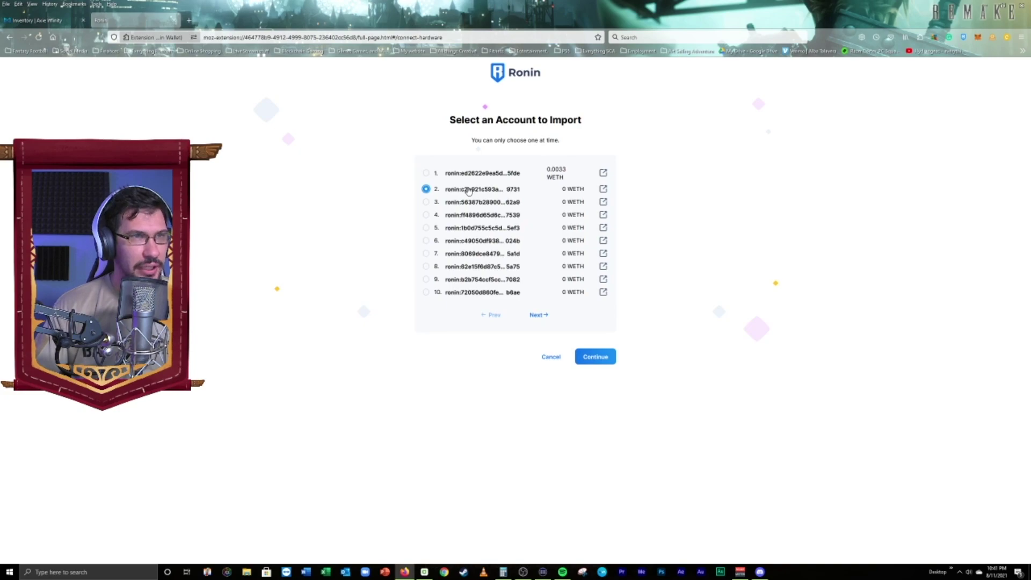
left_click(595, 359)
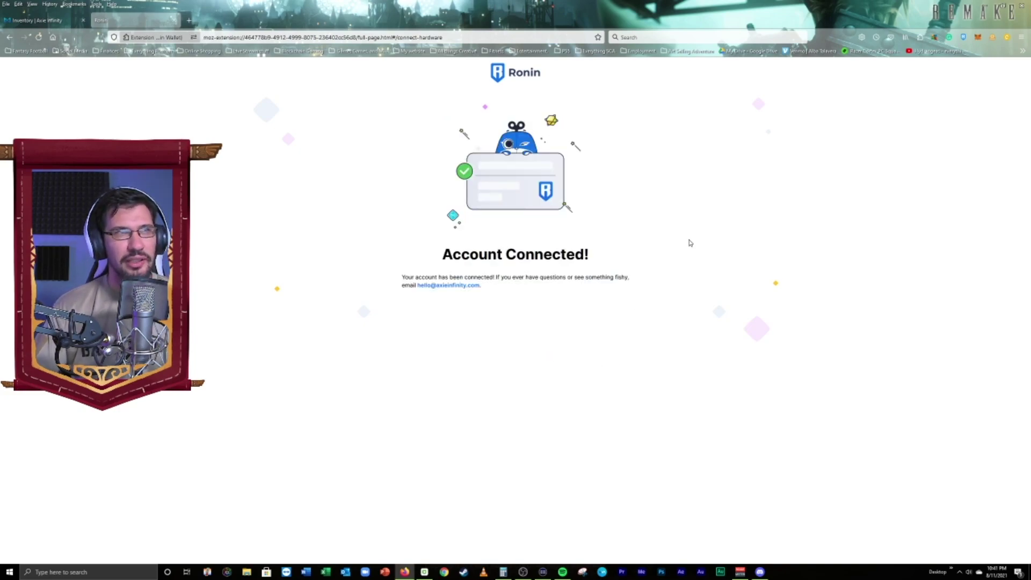
left_click(964, 37)
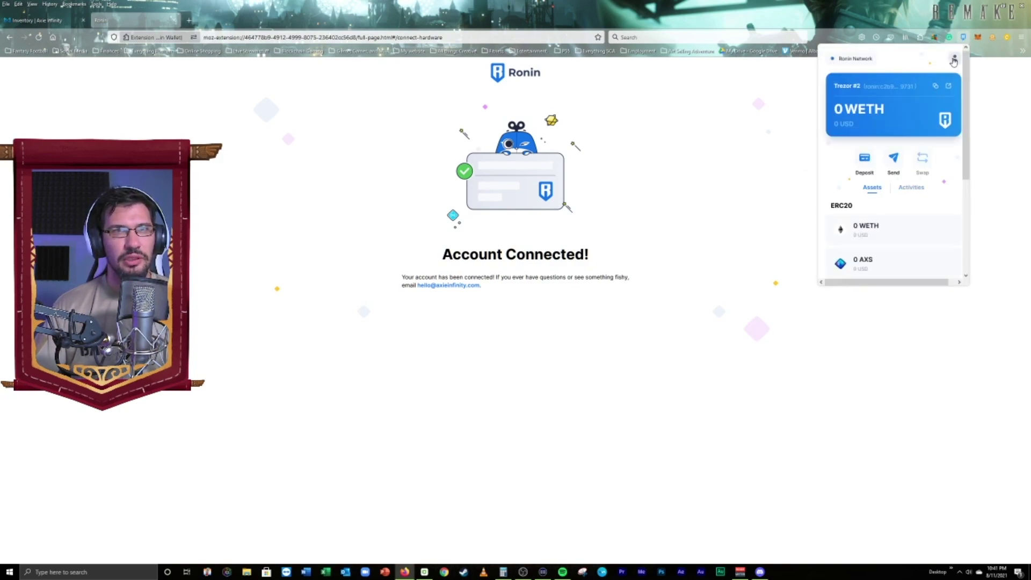
left_click(953, 57)
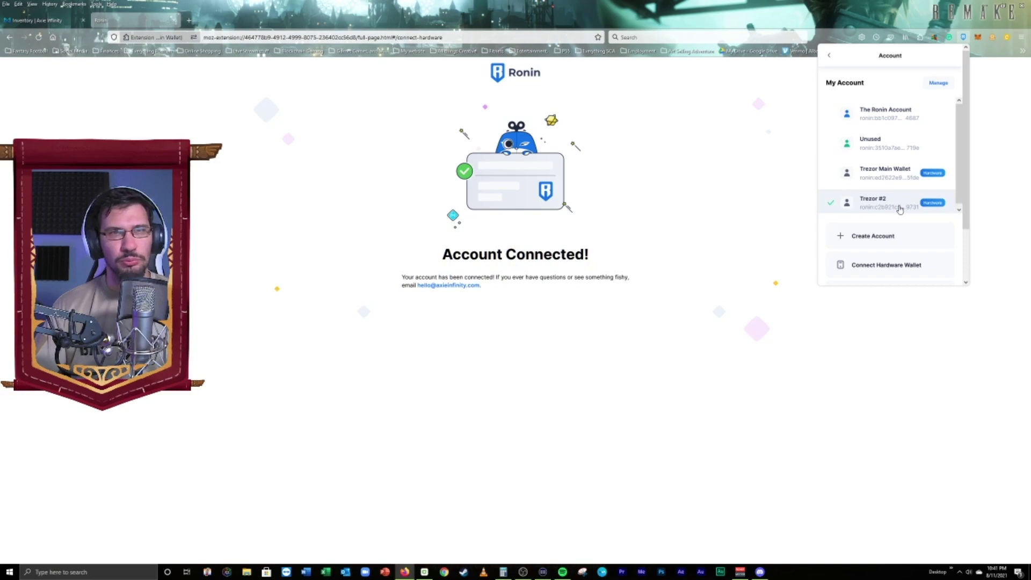
left_click(900, 209)
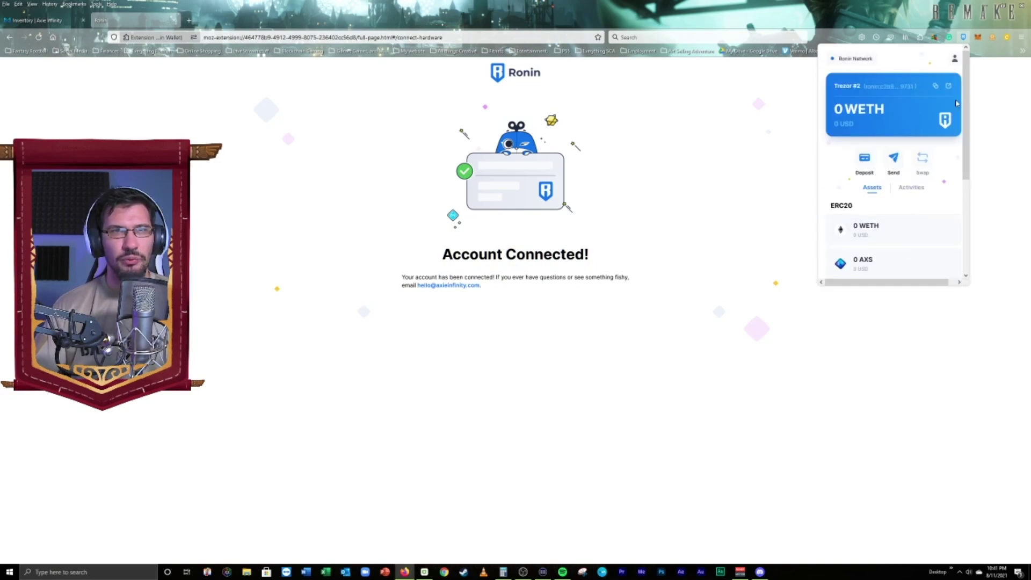
Rename Trezor #2 to 'Paxie Squad 1' under Manage, then return to the account list.
left_click(958, 57)
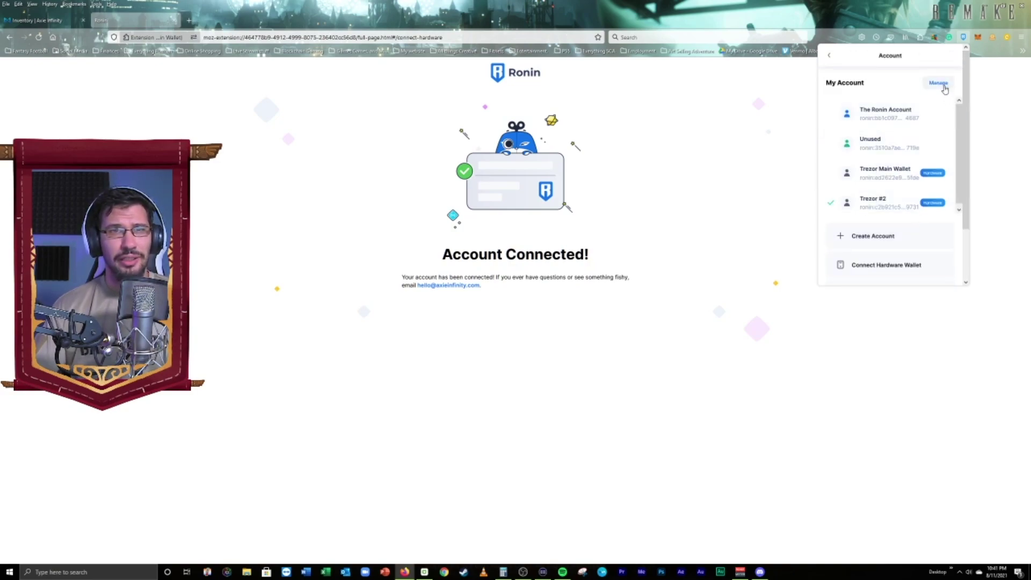
left_click(939, 85)
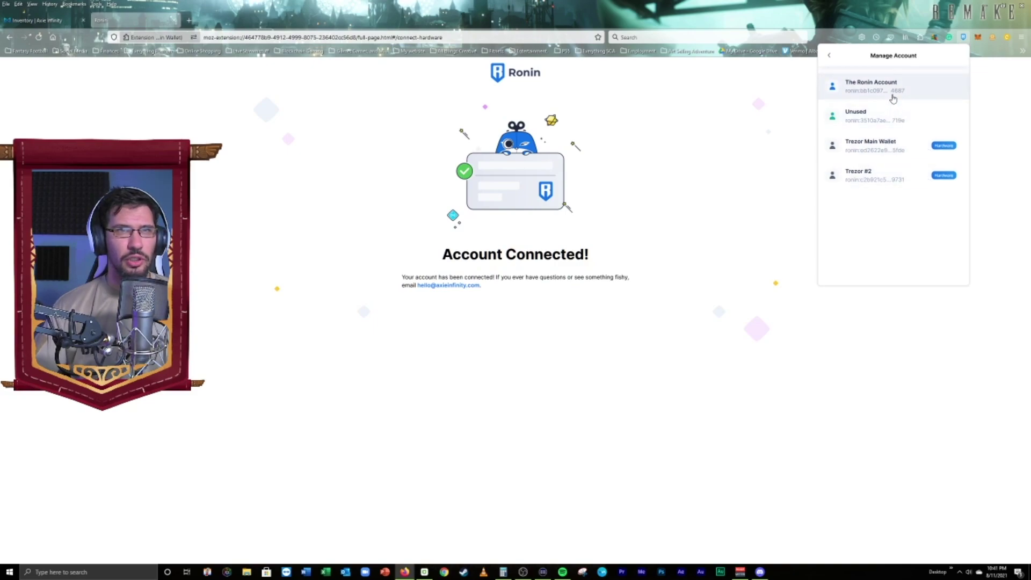
left_click(886, 175)
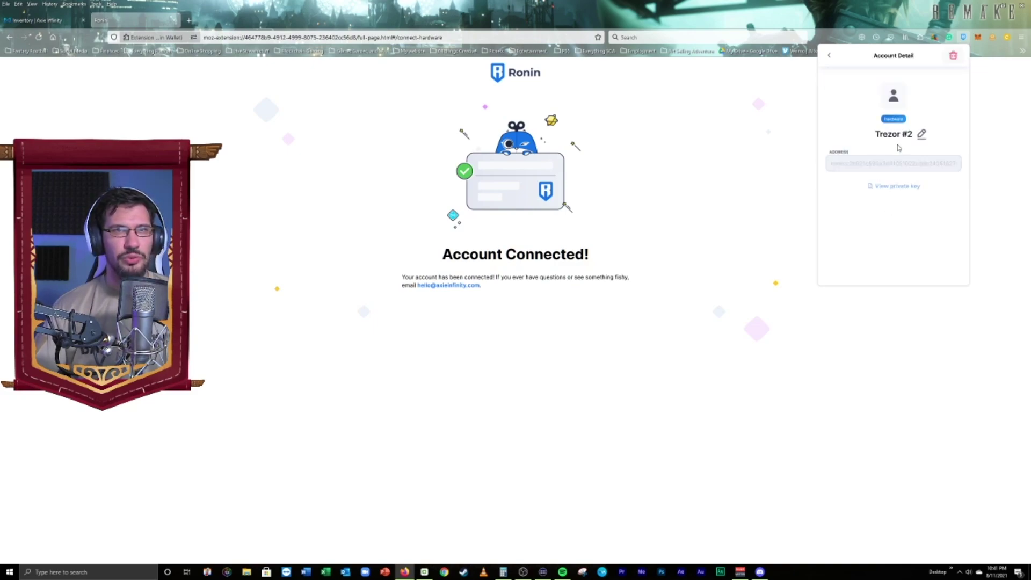
left_click_drag(913, 134, 833, 134)
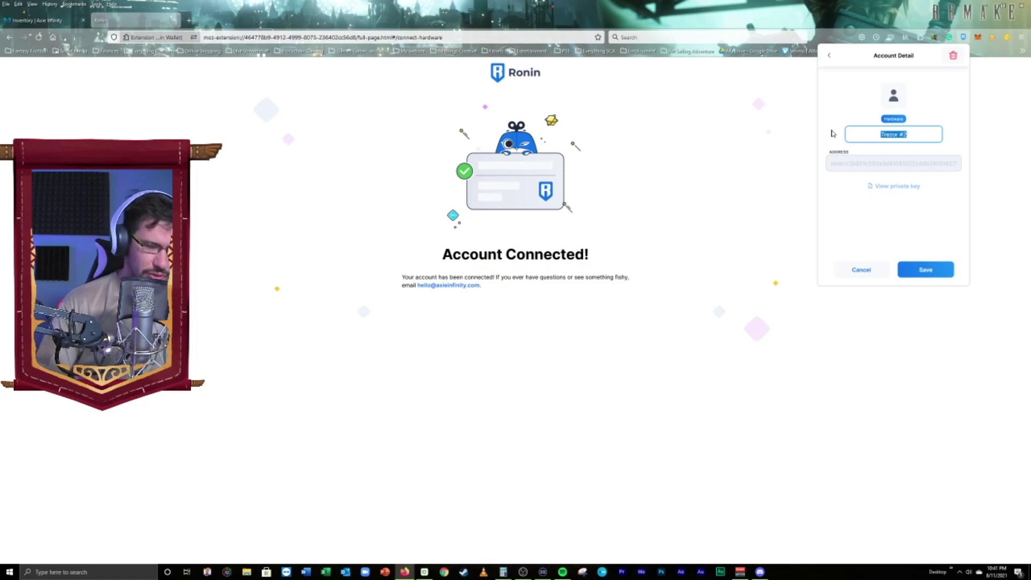
type("Paxie Sq")
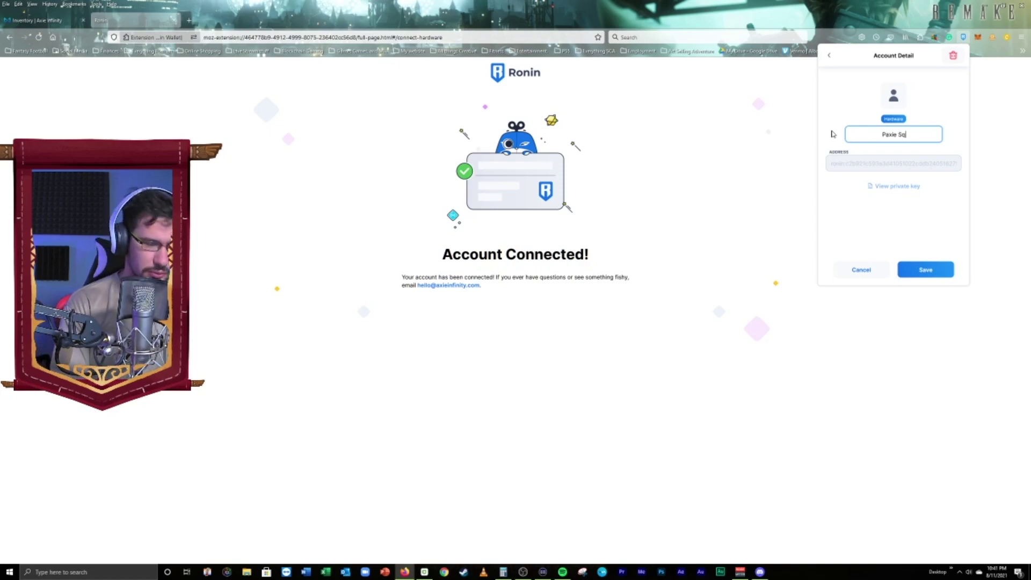
type("uad 1")
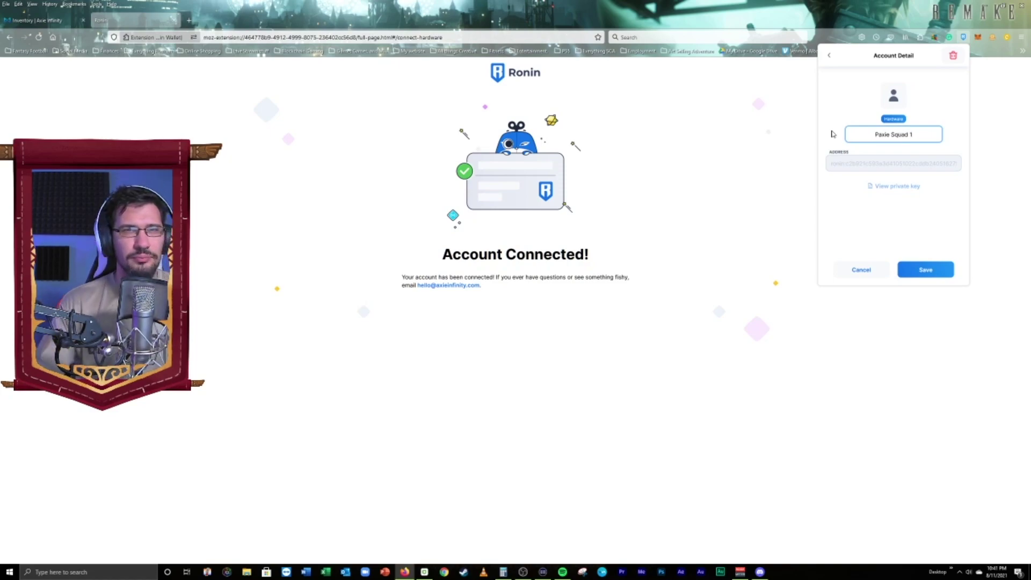
key("Return")
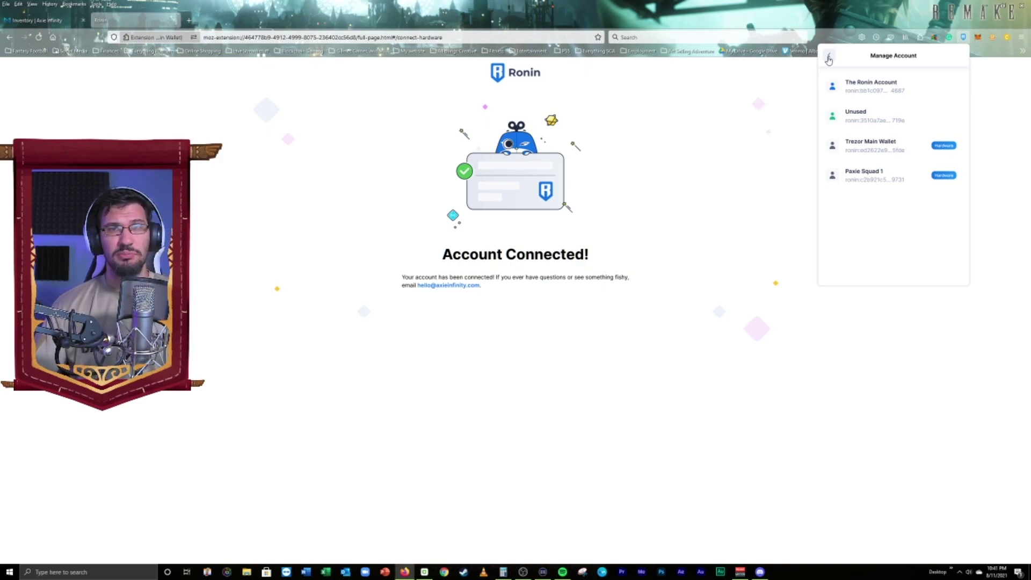
left_click(829, 58)
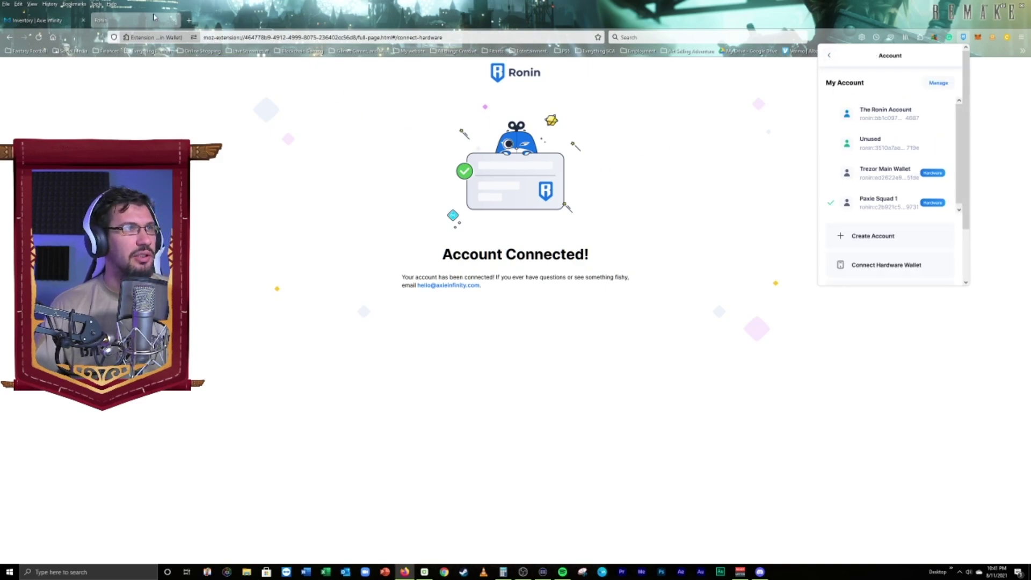
Make The Ronin Account active again and start connecting a hardware wallet.
left_click(173, 20)
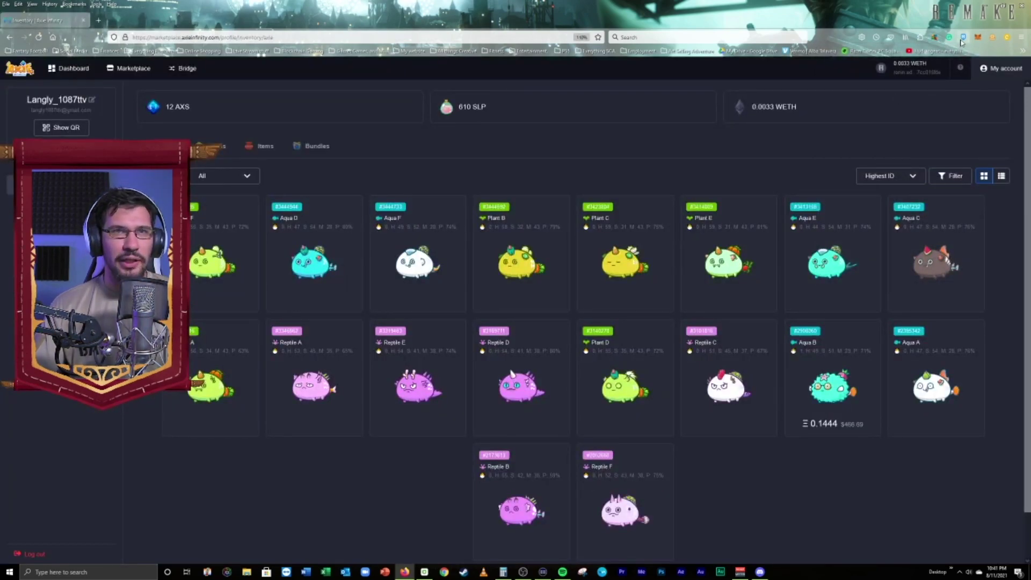
left_click(962, 43)
left_click(943, 80)
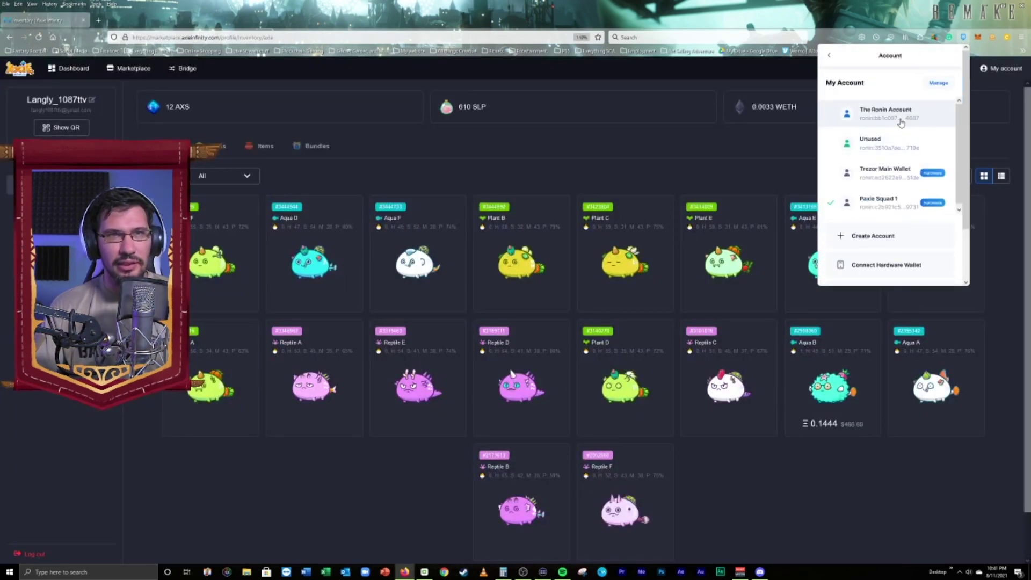
left_click(902, 118)
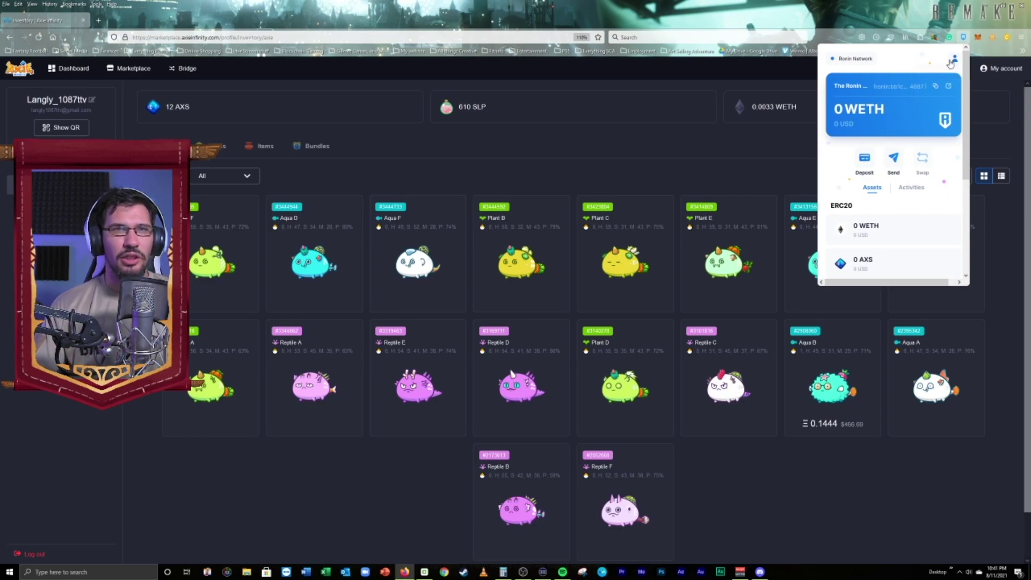
left_click(953, 63)
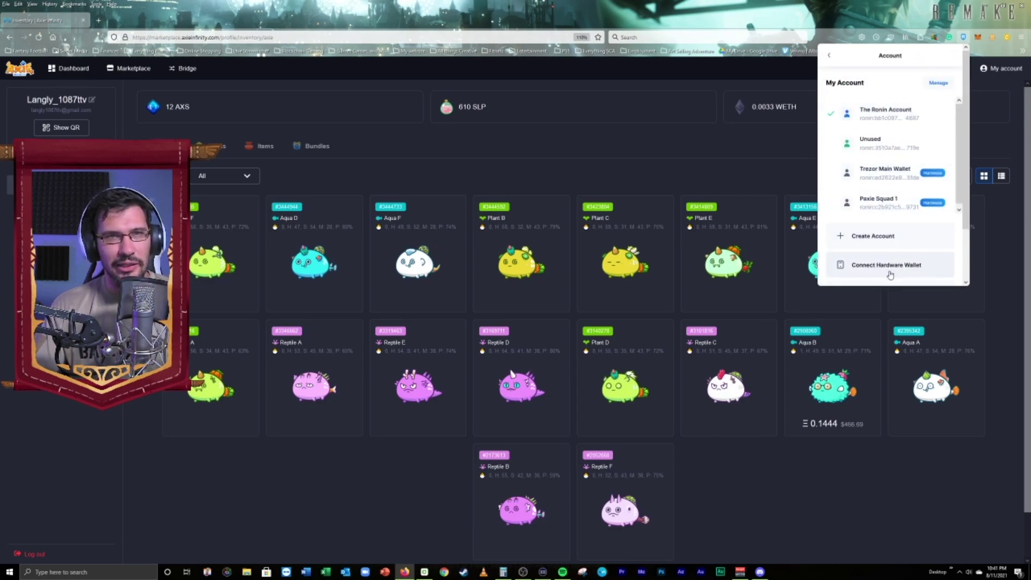
left_click(892, 271)
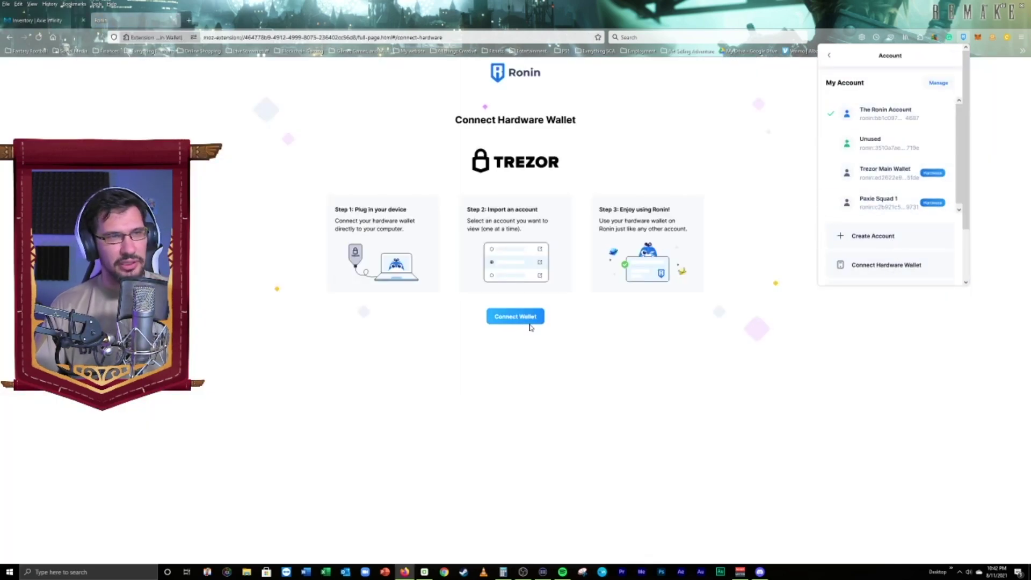
Reconnect the Trezor and export its Ethereum public key with the passphrase entered on the device.
left_click(529, 325)
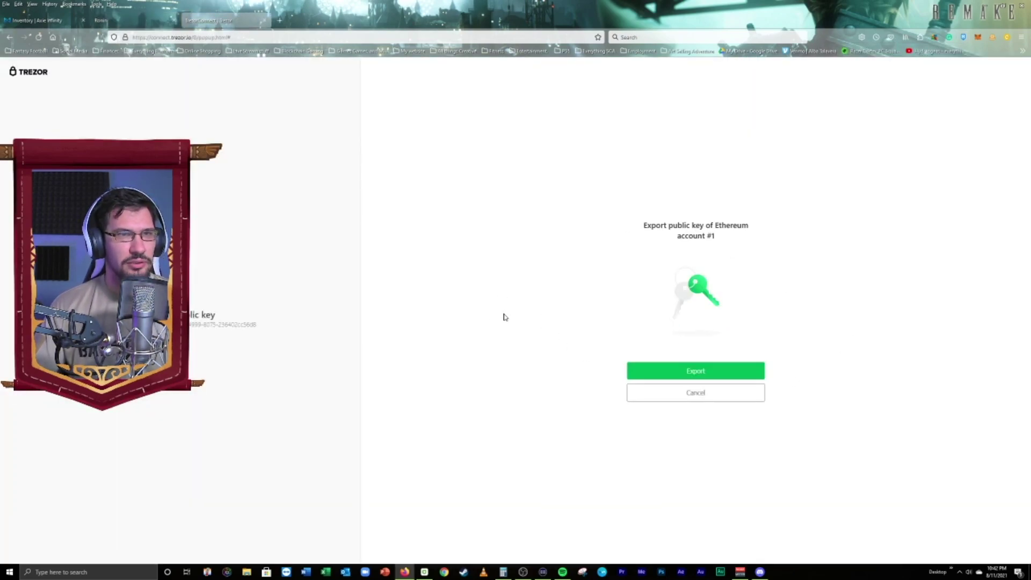
left_click(688, 377)
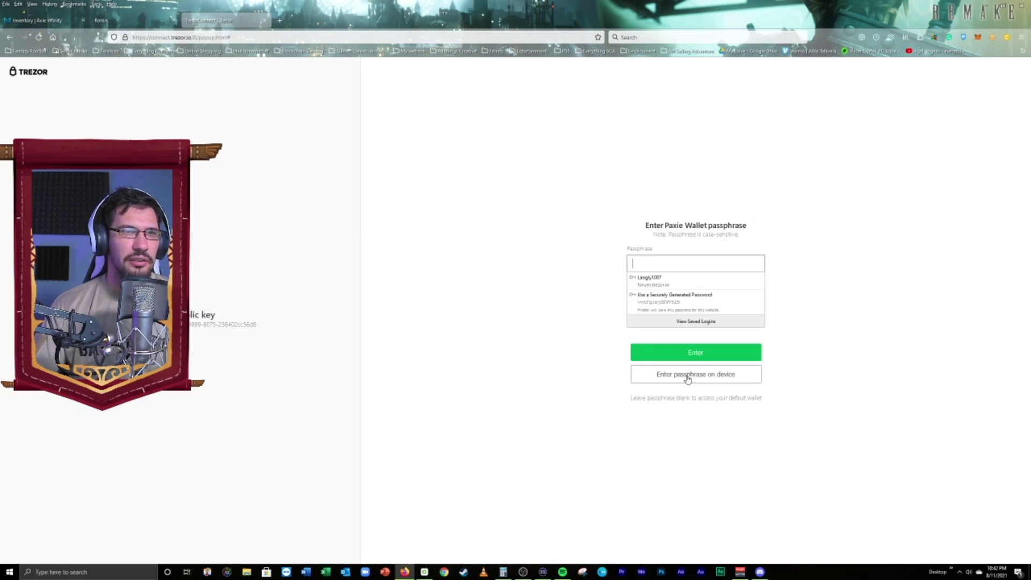
left_click(671, 432)
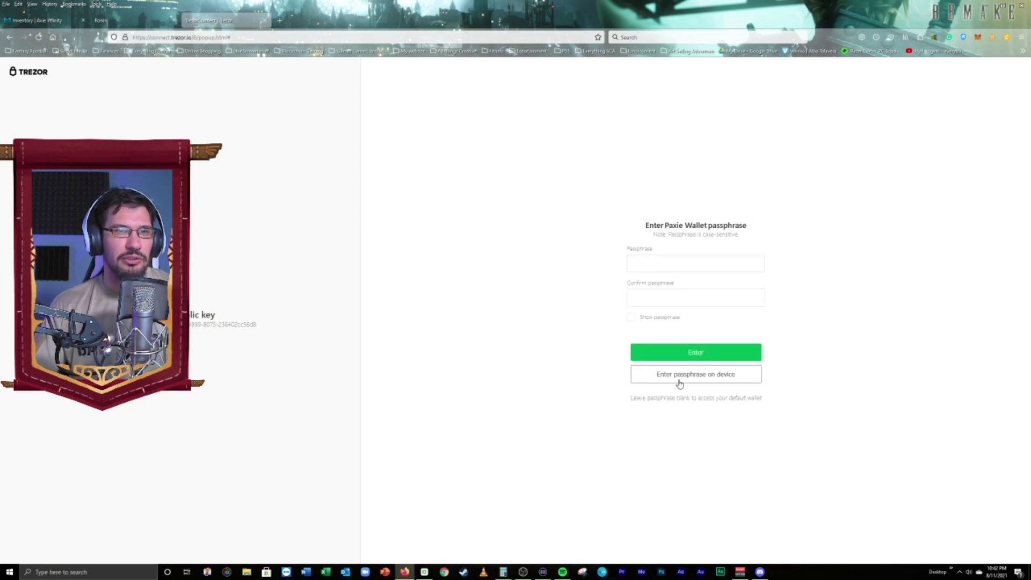
left_click(680, 376)
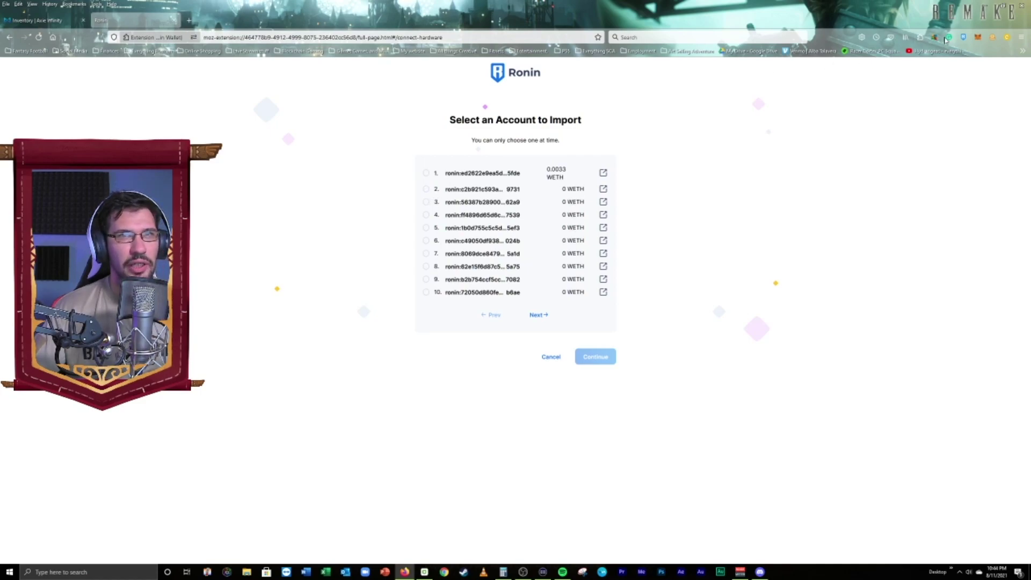
Select Paxie Squad 1 from the account list, showing its 0 WETH balance.
left_click(964, 38)
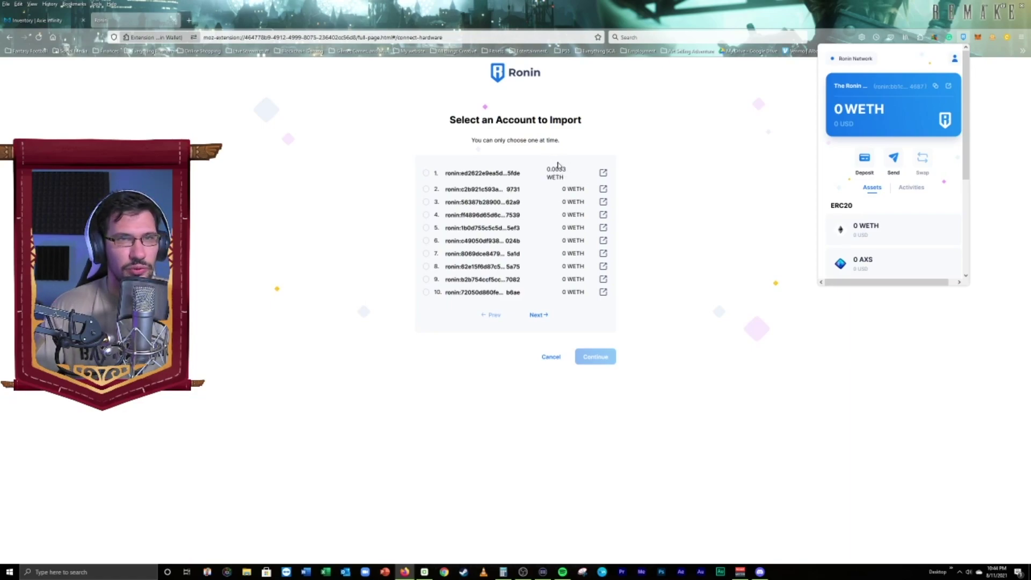
left_click(954, 59)
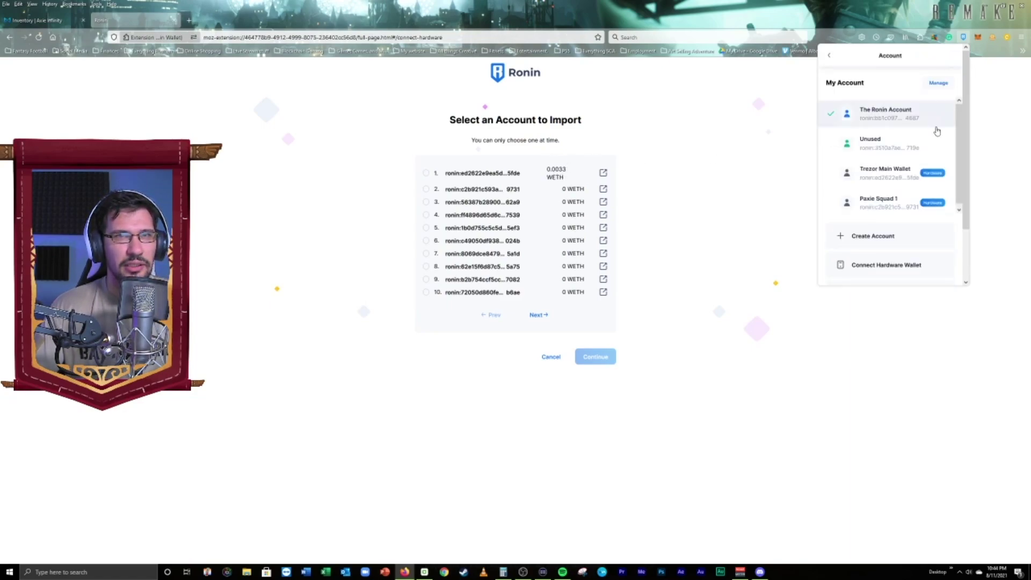
left_click(902, 212)
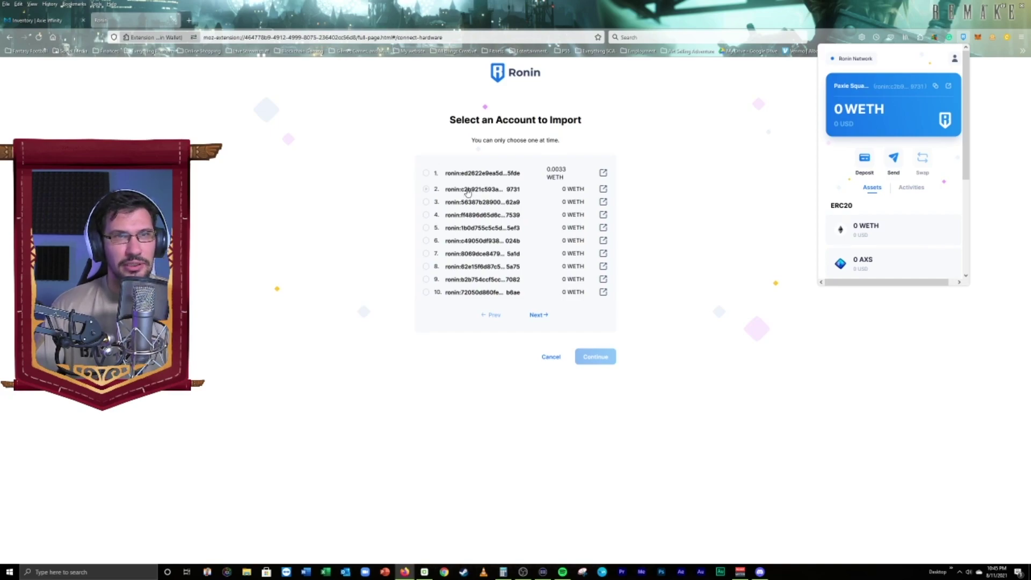
Import the third Trezor-derived account and check it appears as Trezor #3.
left_click(426, 202)
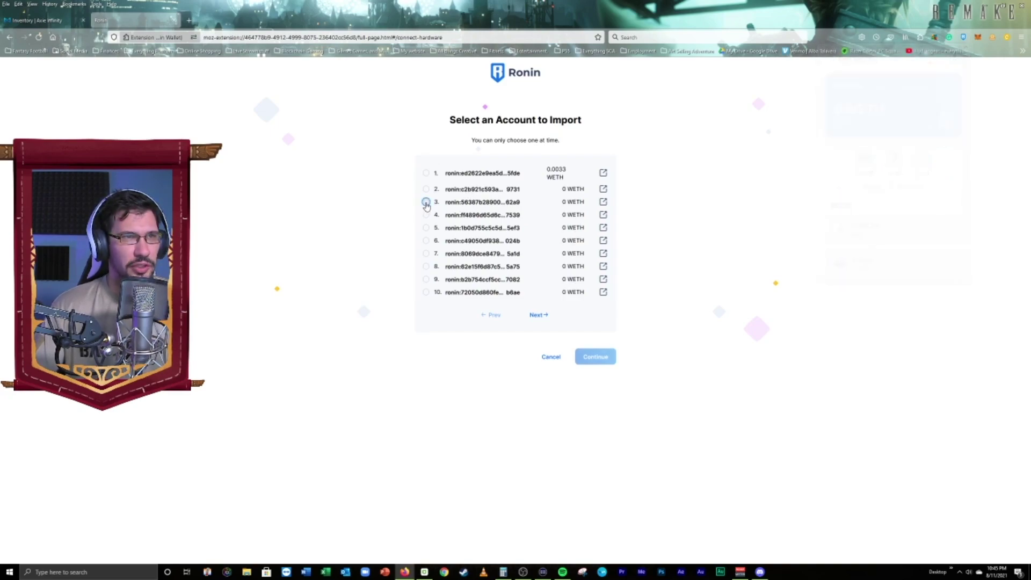
left_click(593, 357)
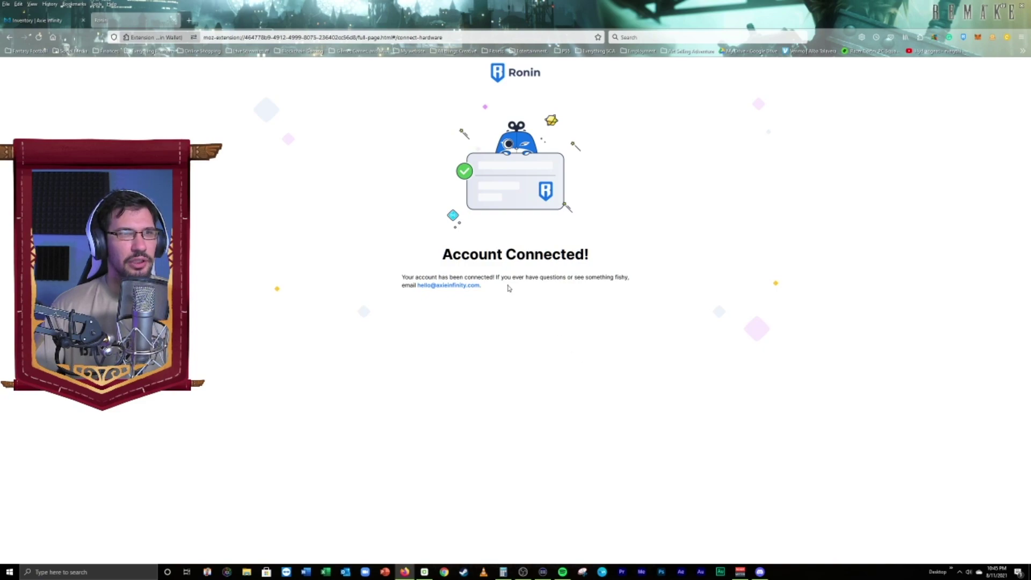
left_click(963, 37)
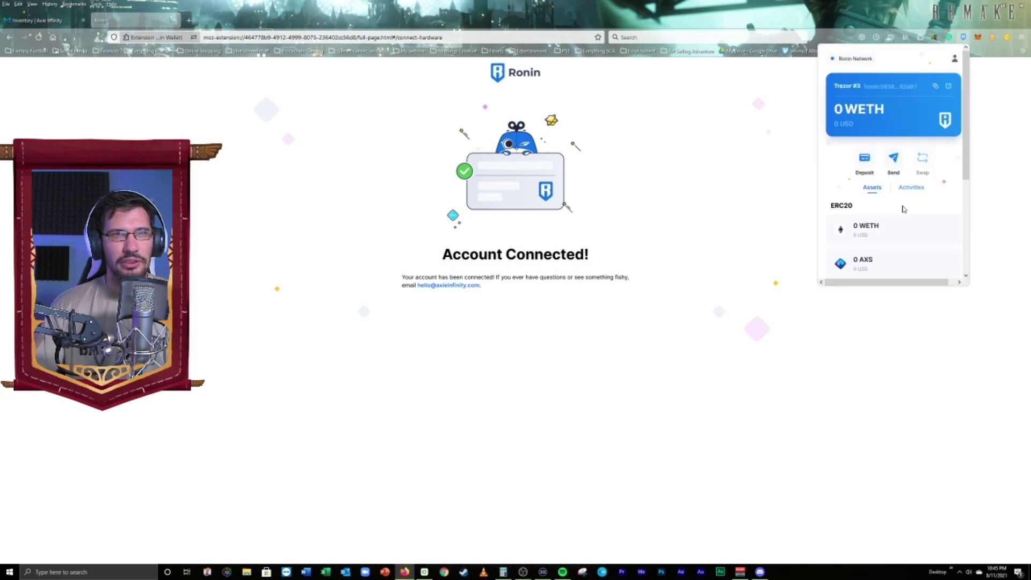
left_click(954, 58)
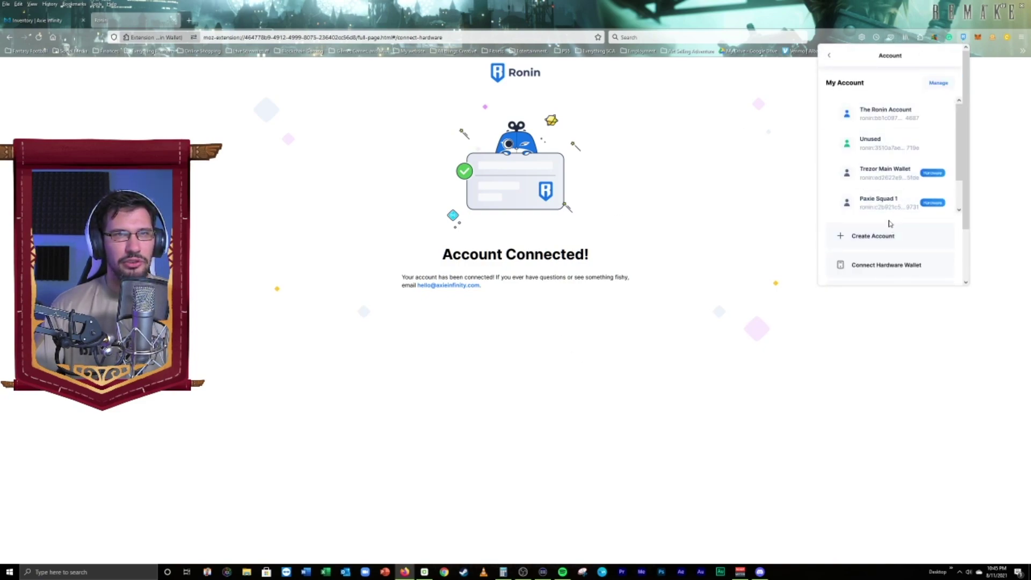
scroll(889, 161, "down", 1)
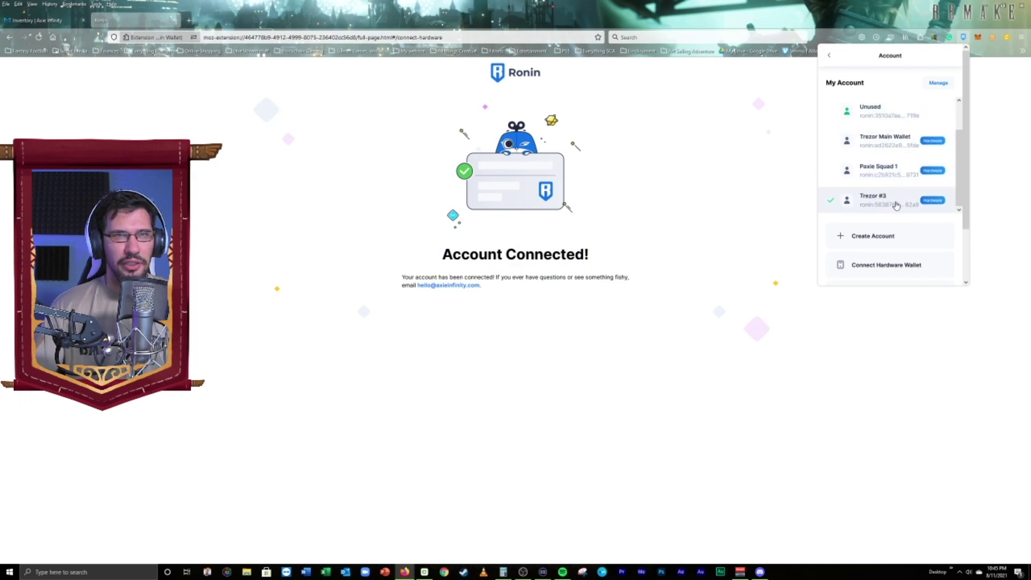
left_click(904, 202)
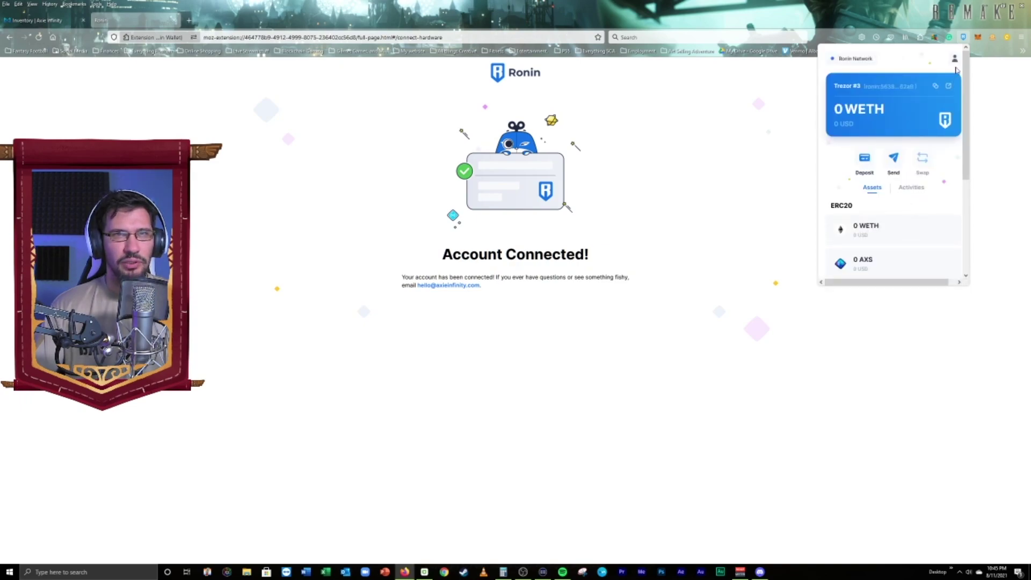
Rename Trezor #3 to 'Paxie Squad 2', fixing the misspelled 'Sqad'.
left_click(954, 58)
left_click(943, 85)
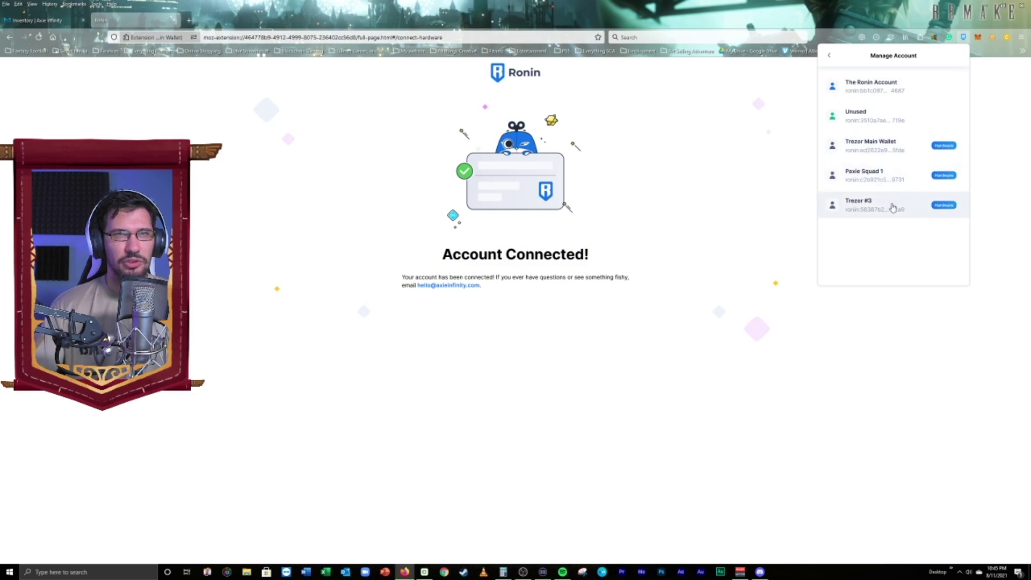
left_click(911, 211)
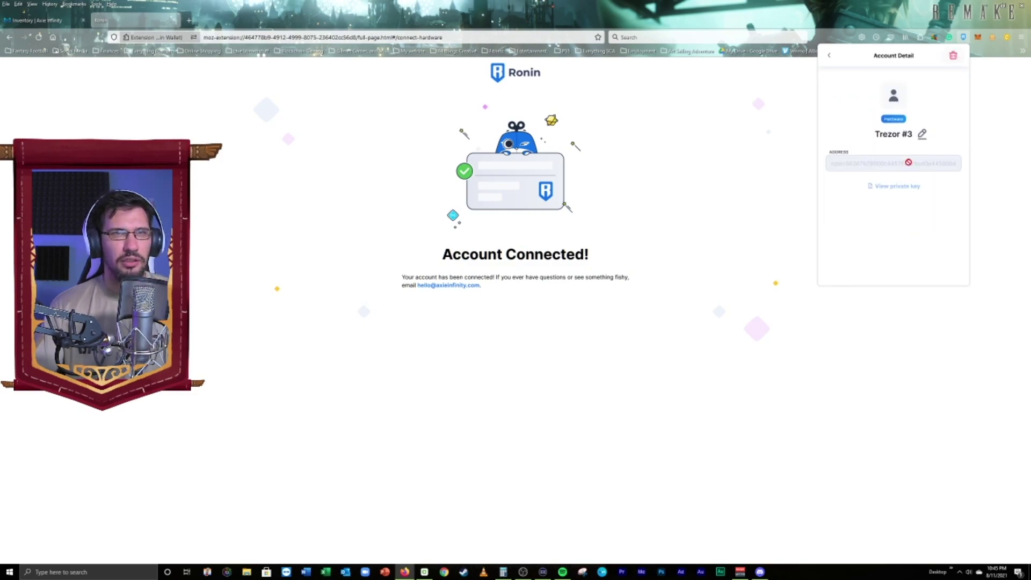
left_click(922, 134)
triple_click(854, 133)
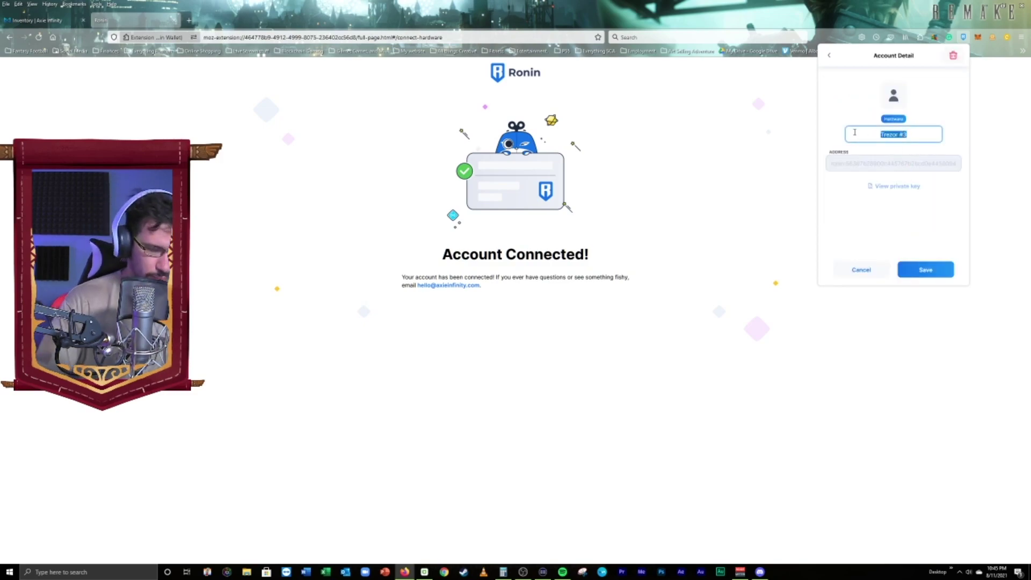
type("Paxie Sqad 2")
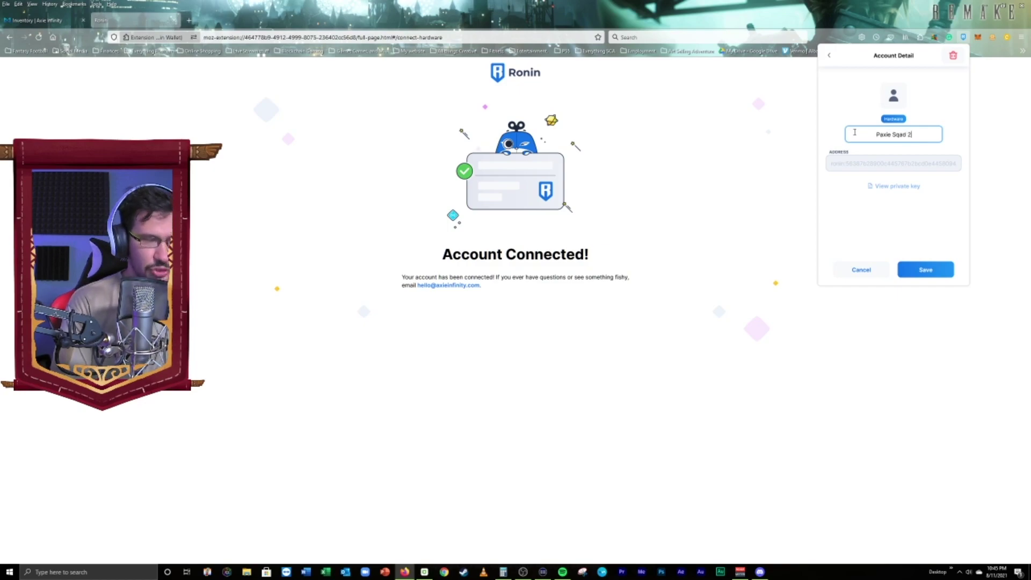
left_click(901, 135)
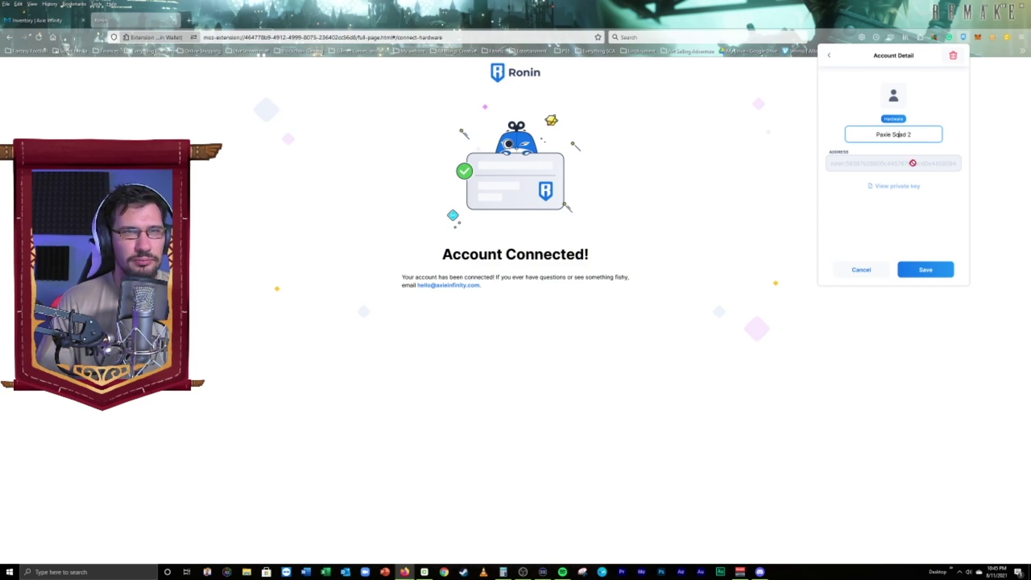
type("u")
left_click(924, 276)
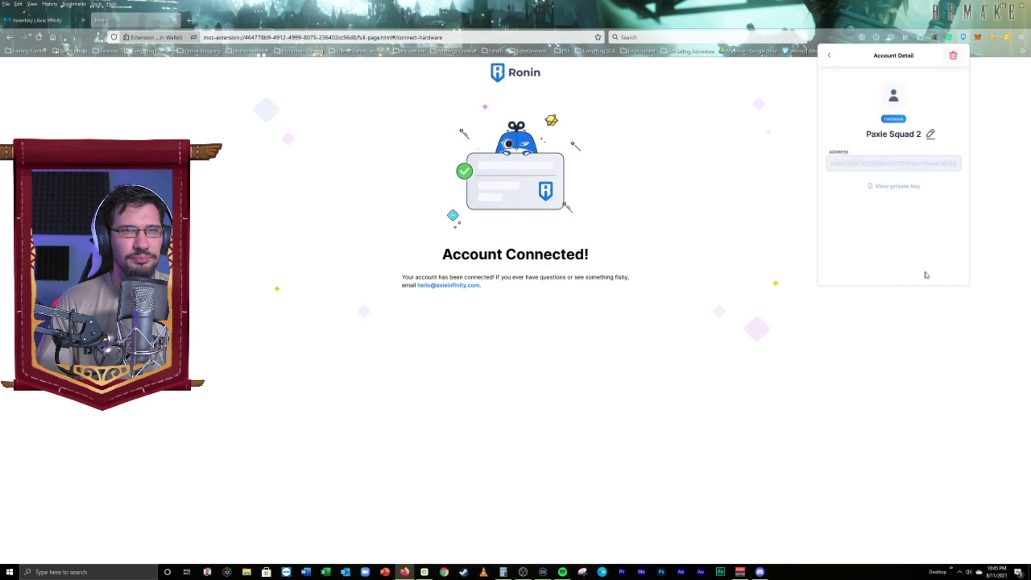
left_click(830, 57)
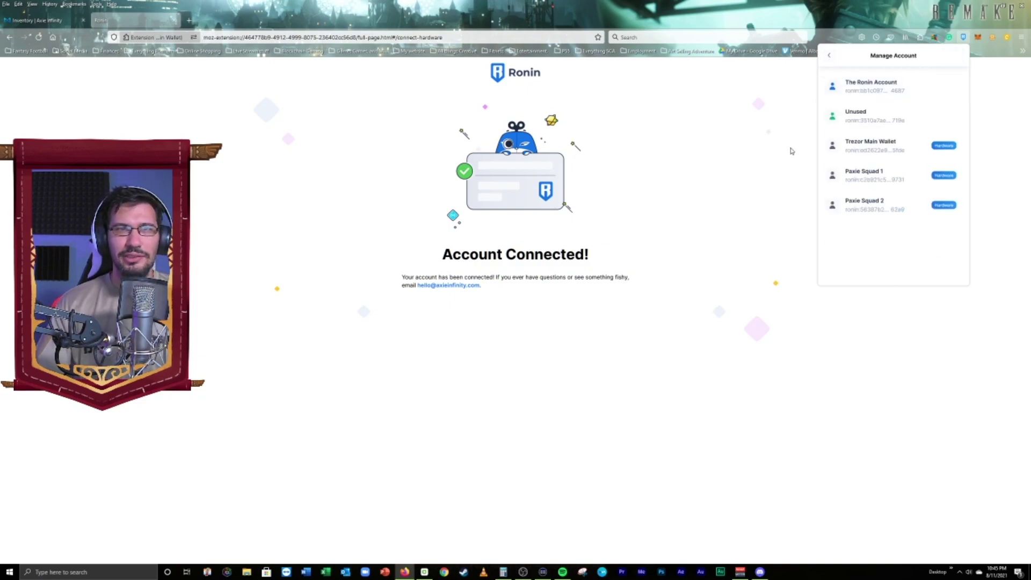
Name the newest account 'Paxie Squad 5', review the account list, and close the panel.
left_click(770, 153)
left_click(173, 21)
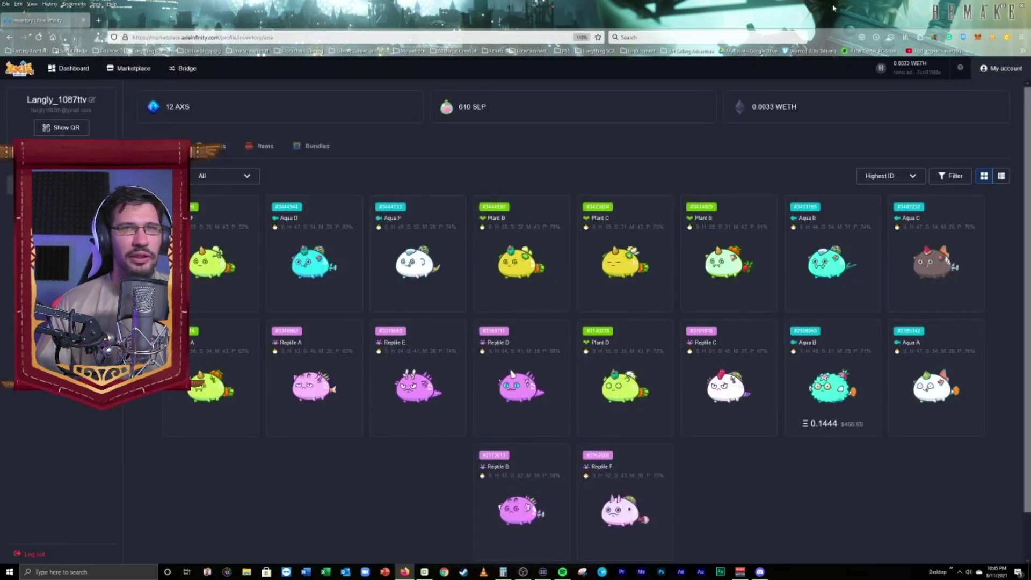
left_click(964, 37)
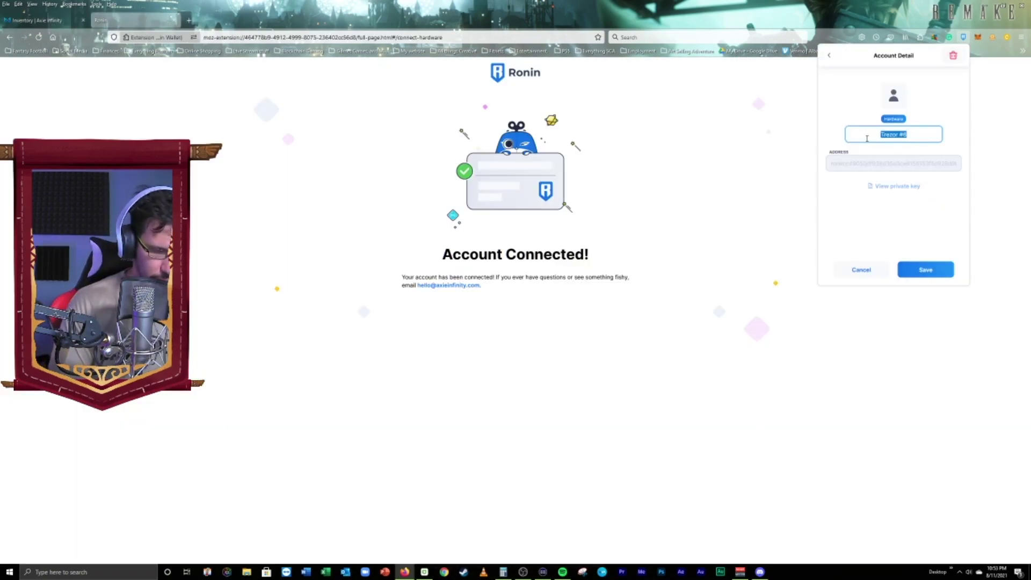
type("Paxie D")
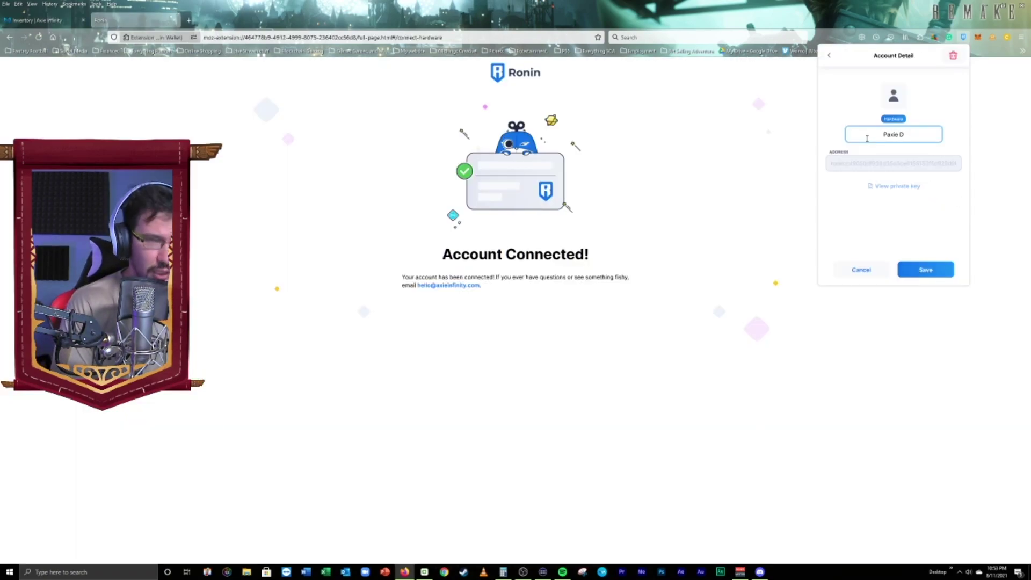
key("BackSpace")
type("Squad 5")
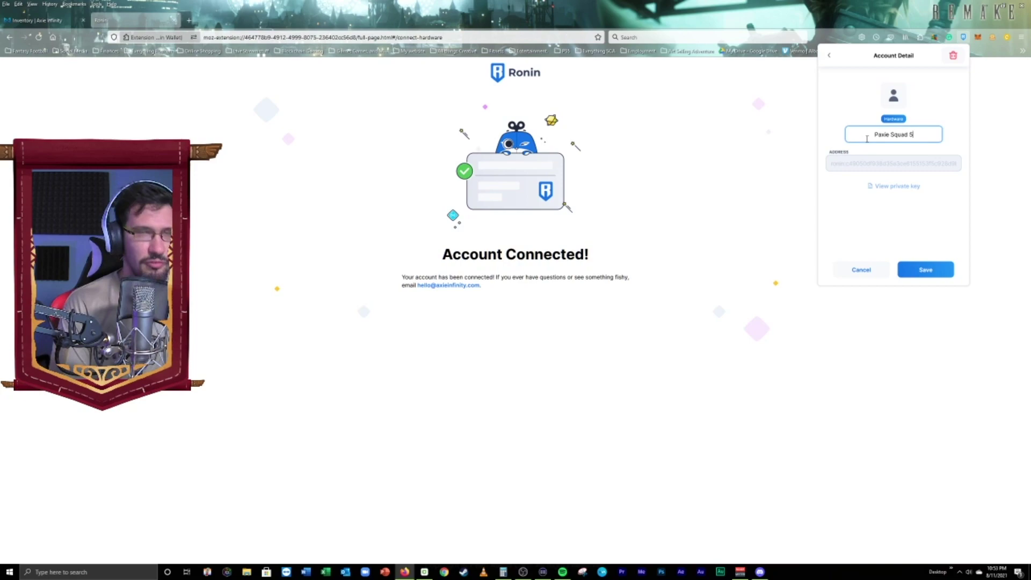
left_click(918, 270)
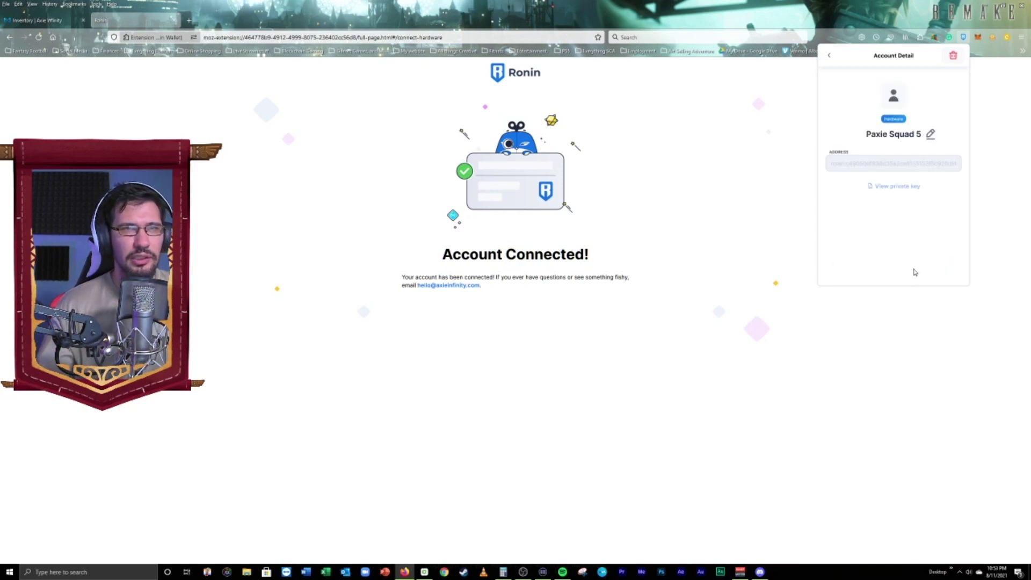
left_click(830, 56)
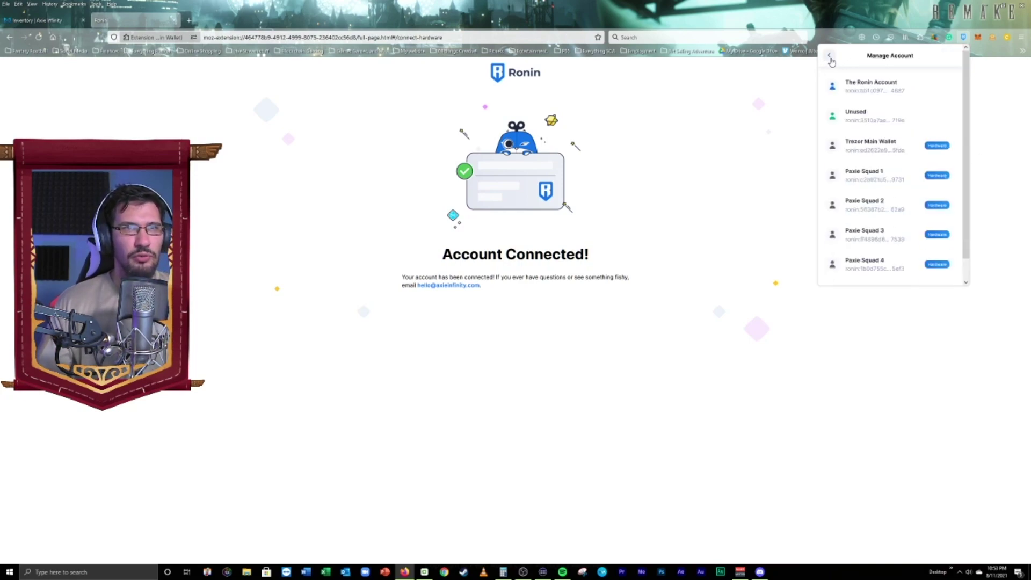
left_click(831, 57)
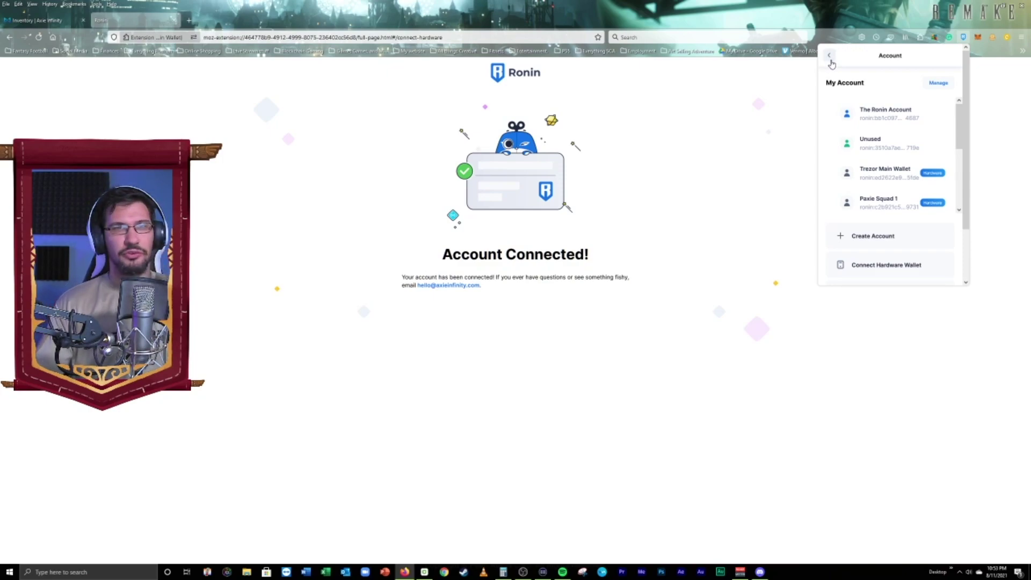
scroll(898, 203, "down", 3)
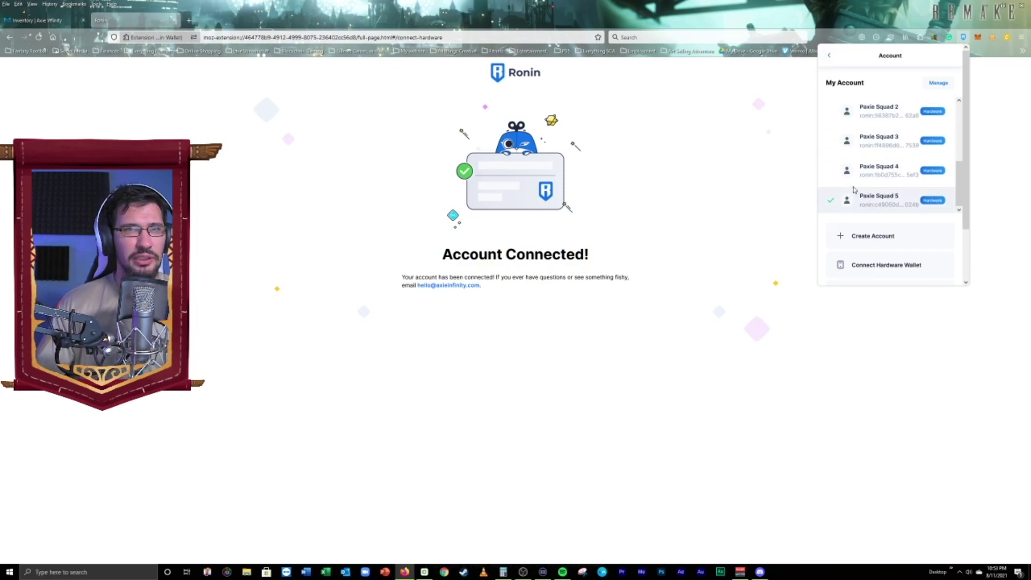
scroll(877, 176, "up", 3)
left_click(675, 172)
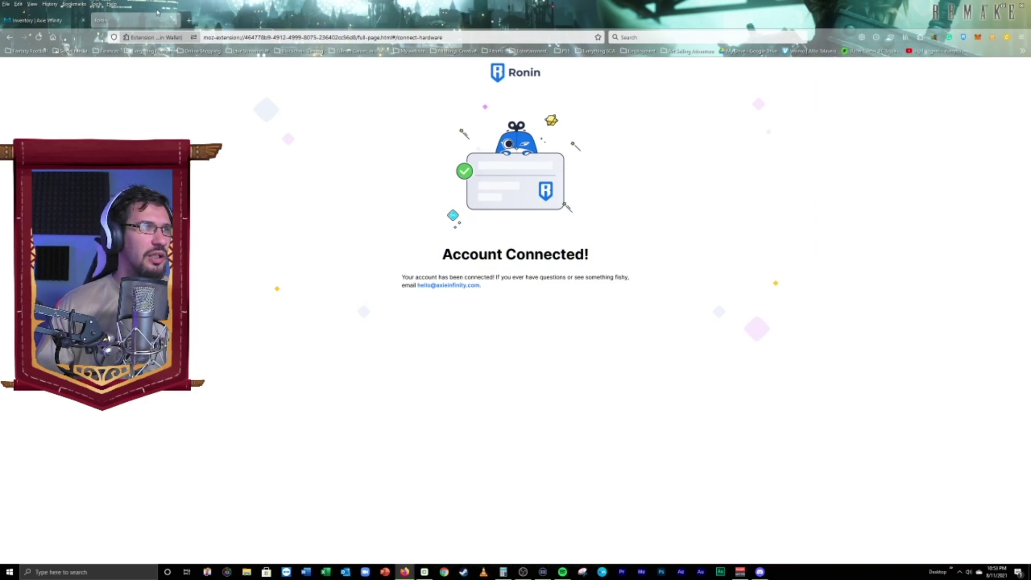
Close the Ronin tab and switch the wallet to Trezor Main Wallet.
left_click(173, 20)
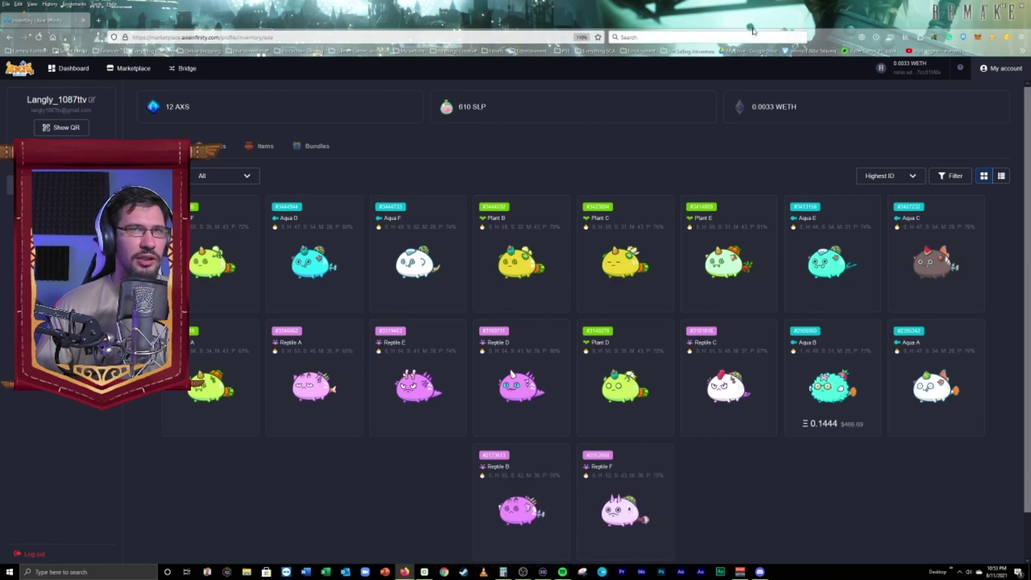
left_click(963, 37)
left_click(954, 64)
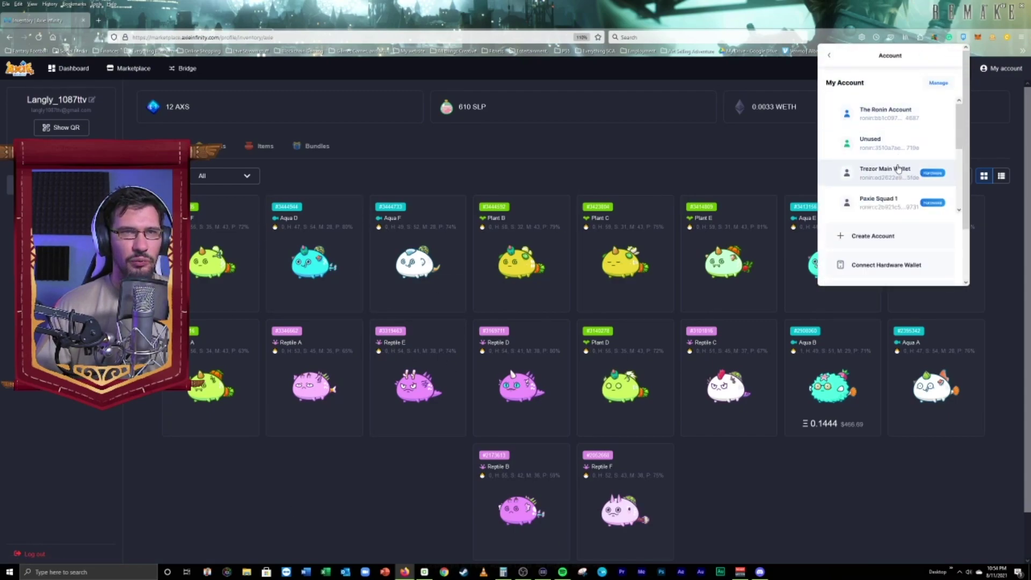
left_click(895, 171)
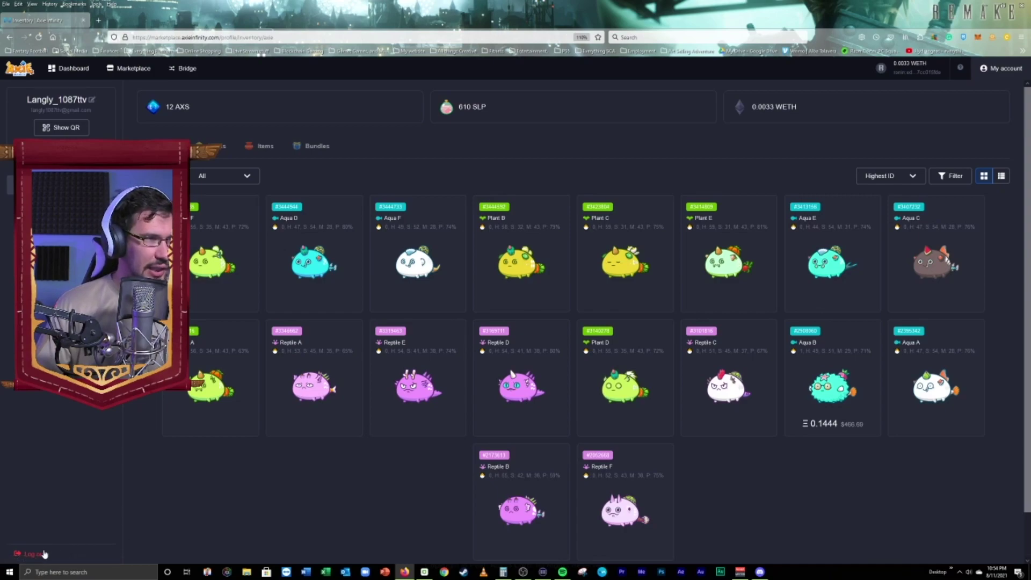
Switch the active Ronin account to Paxie Squad 1 and close the popup.
left_click(964, 37)
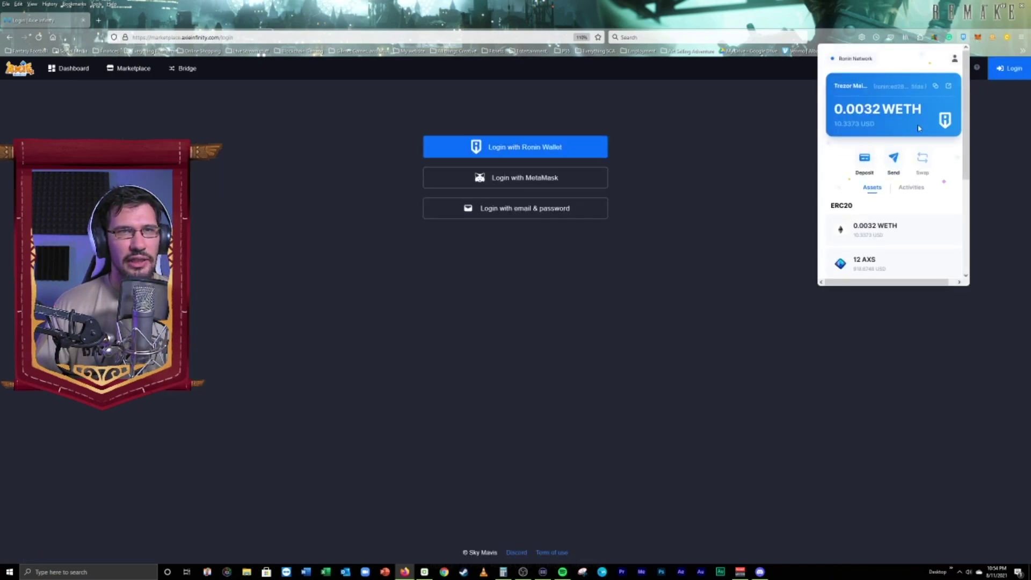
left_click(954, 58)
scroll(898, 184, "down", 1)
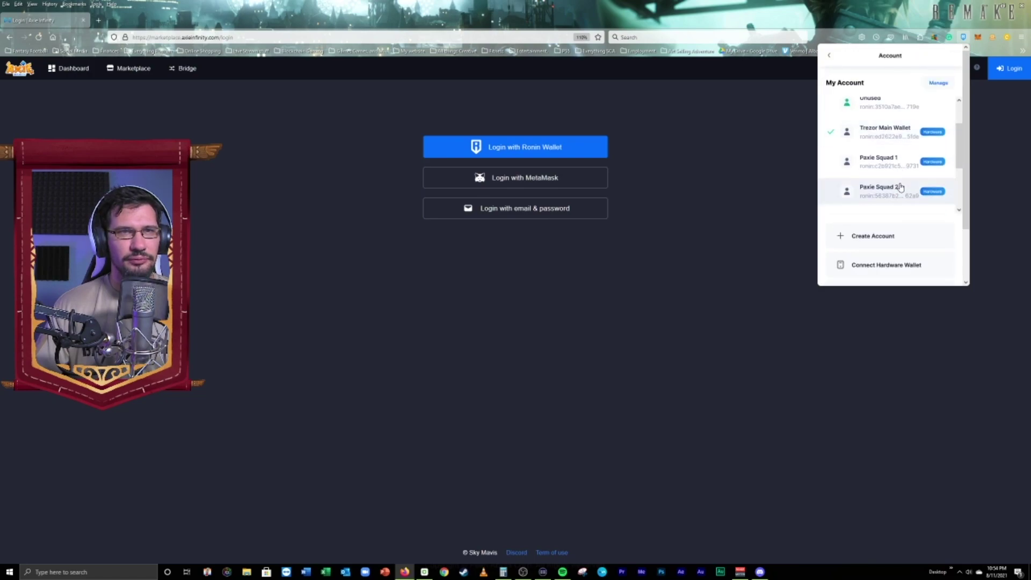
left_click(898, 132)
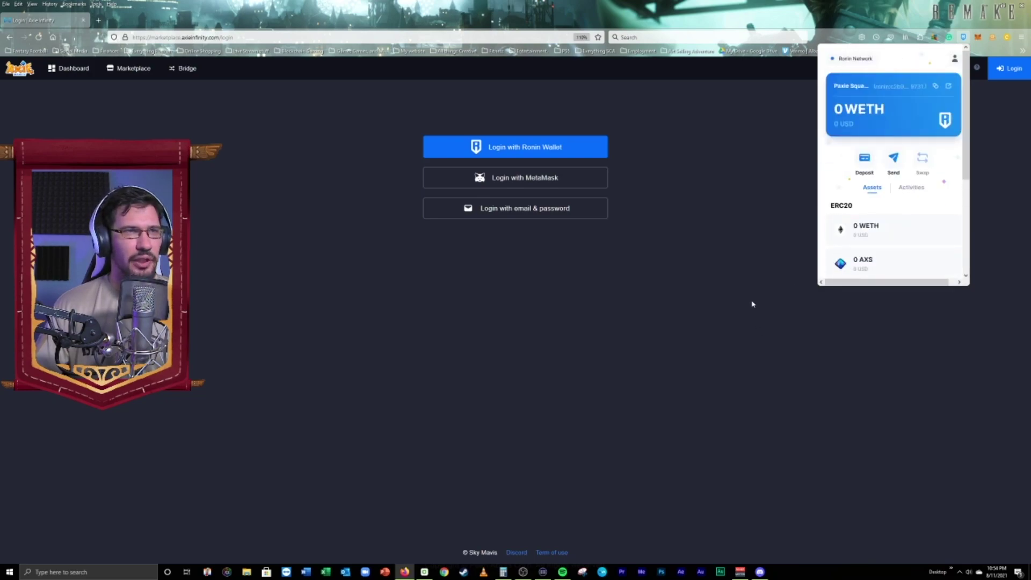
left_click(751, 304)
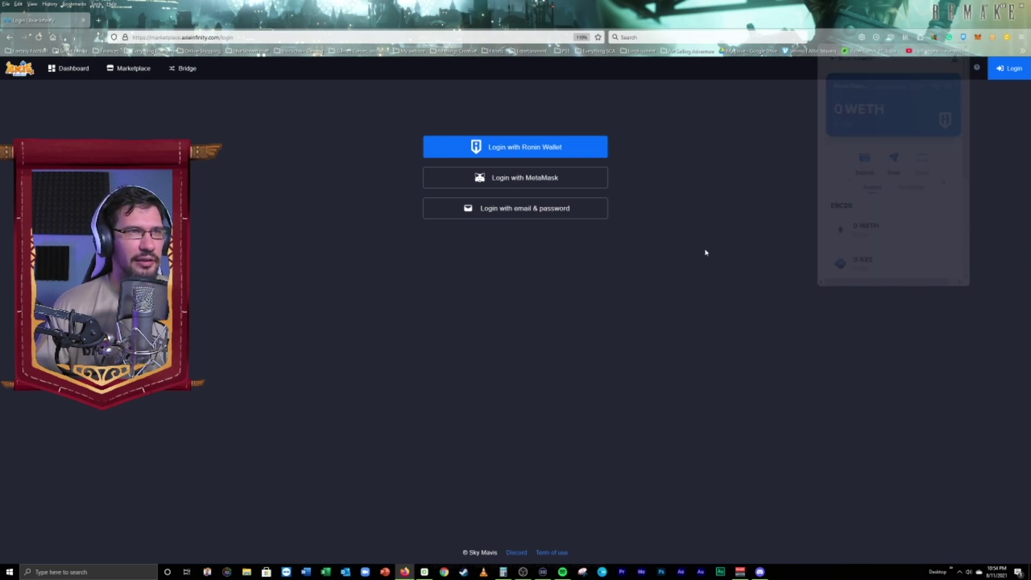
Log in to the Marketplace with Ronin Wallet as Paxie Squad 1, approving the signature and passphrase on the Trezor.
left_click(530, 155)
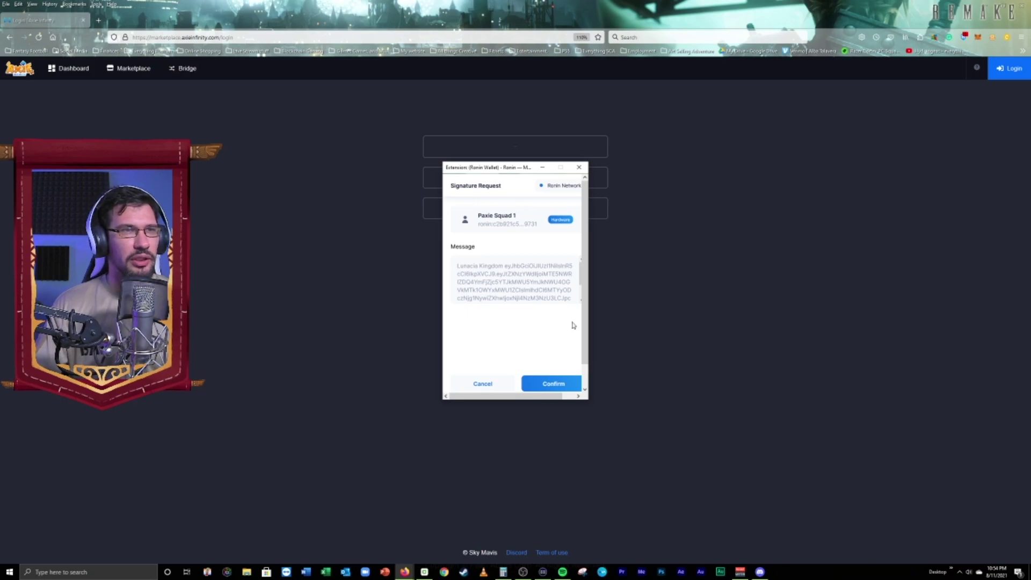
left_click(548, 381)
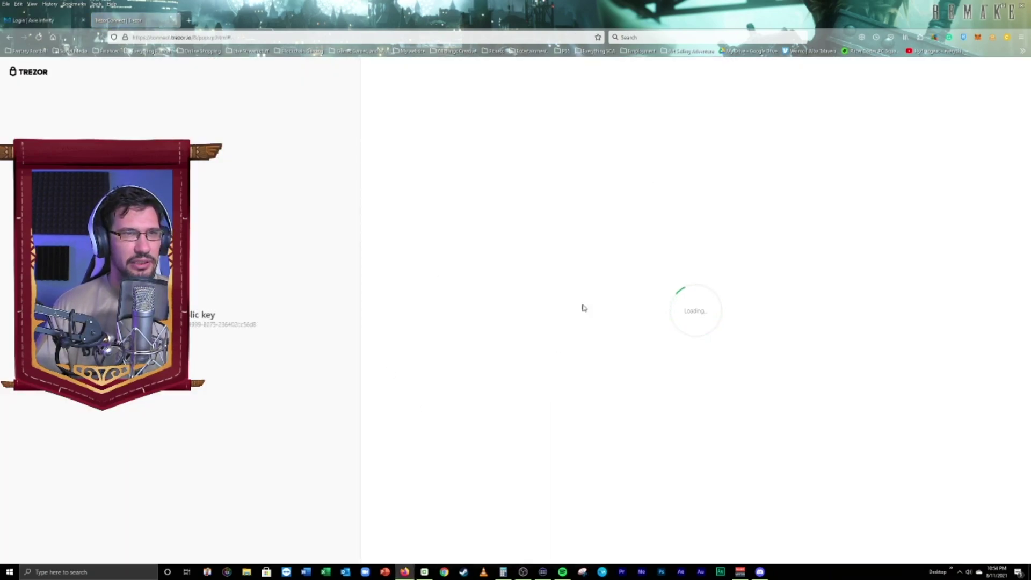
left_click(707, 374)
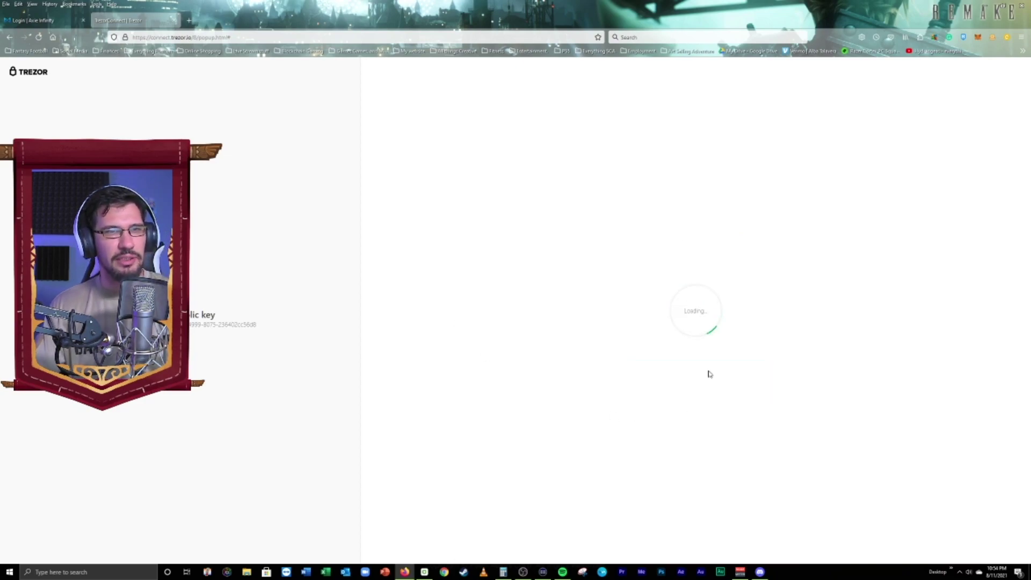
left_click(709, 382)
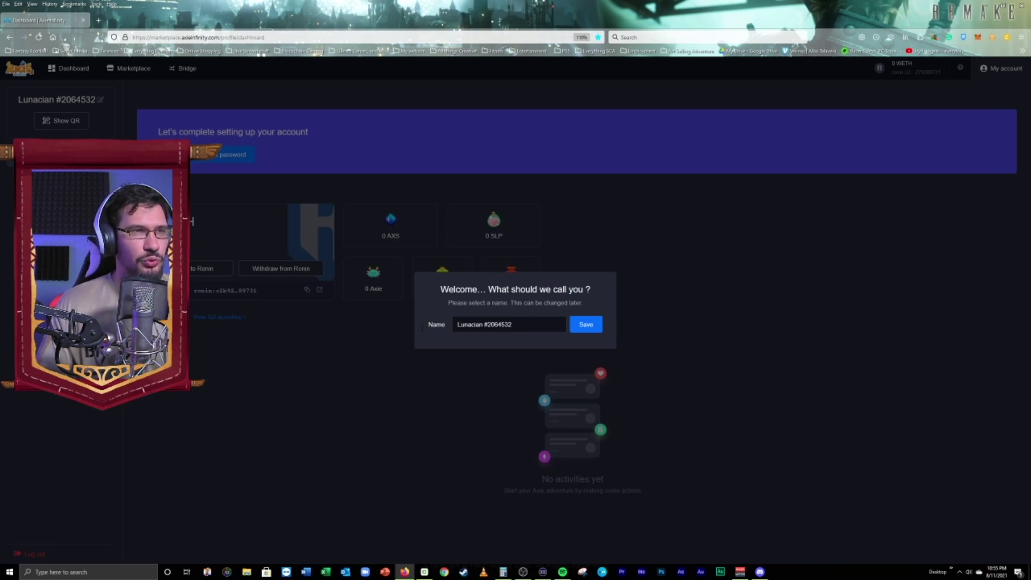
Replace the name Lunacian #2064532 with 'Paxie Squad 1' and save it.
triple_click(483, 324)
type("Paxi")
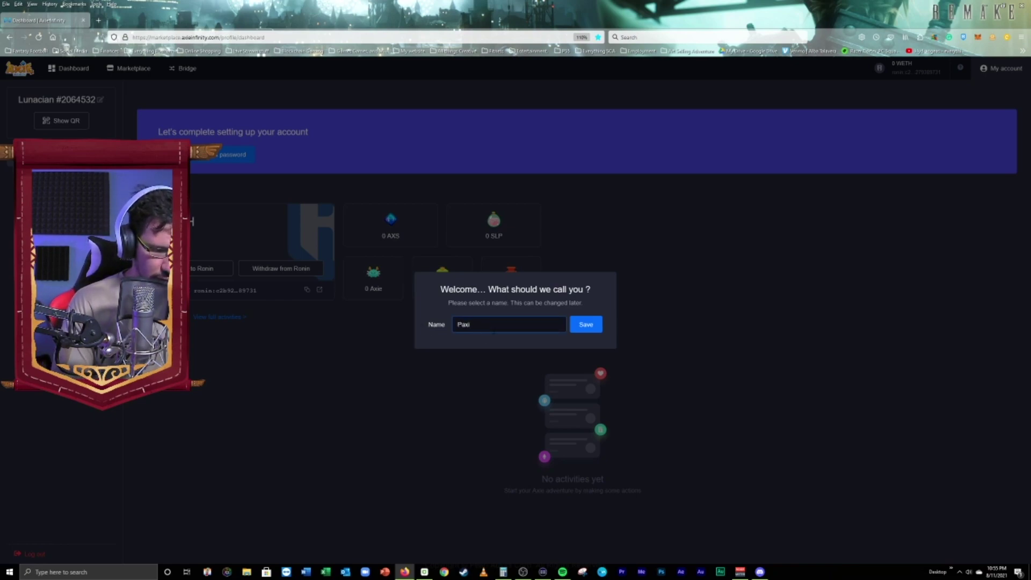
type(" Squad 1")
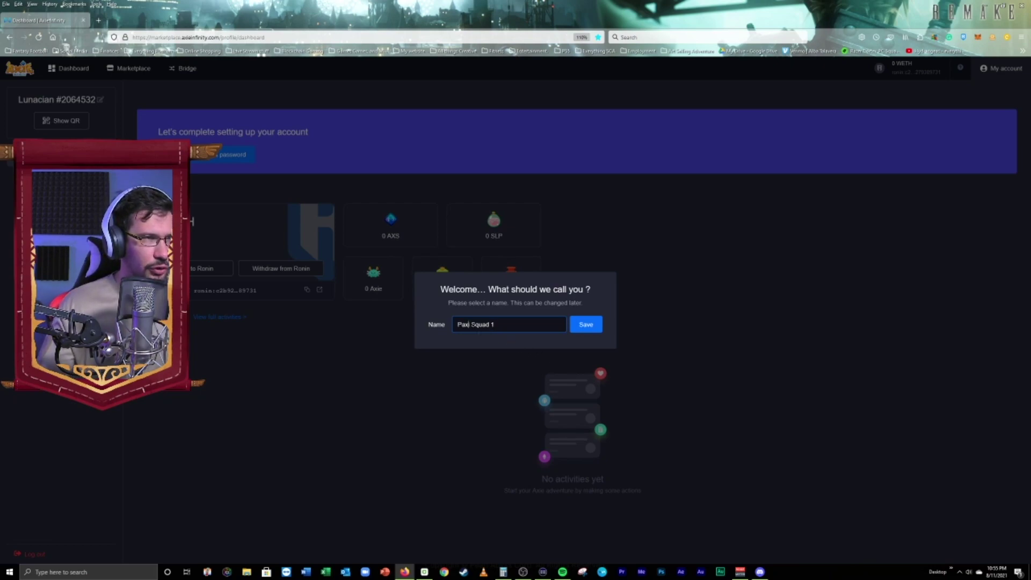
type("e")
key("BackSpace")
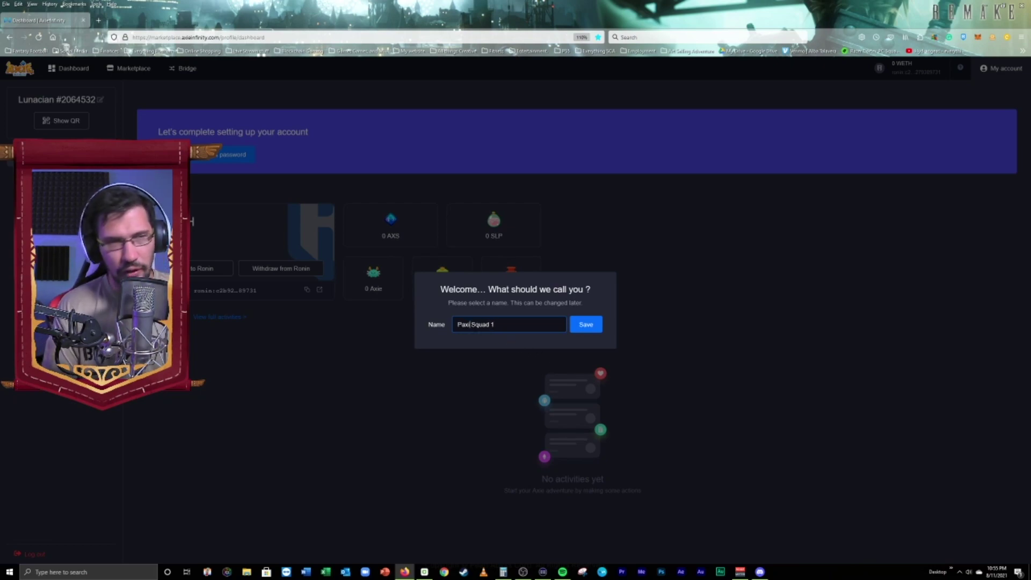
type("ie")
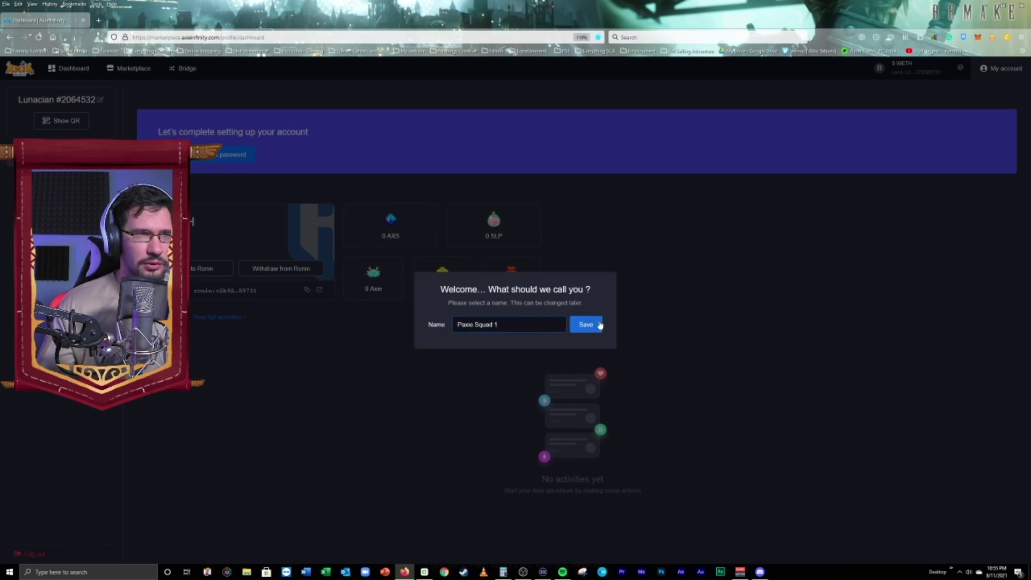
left_click(598, 323)
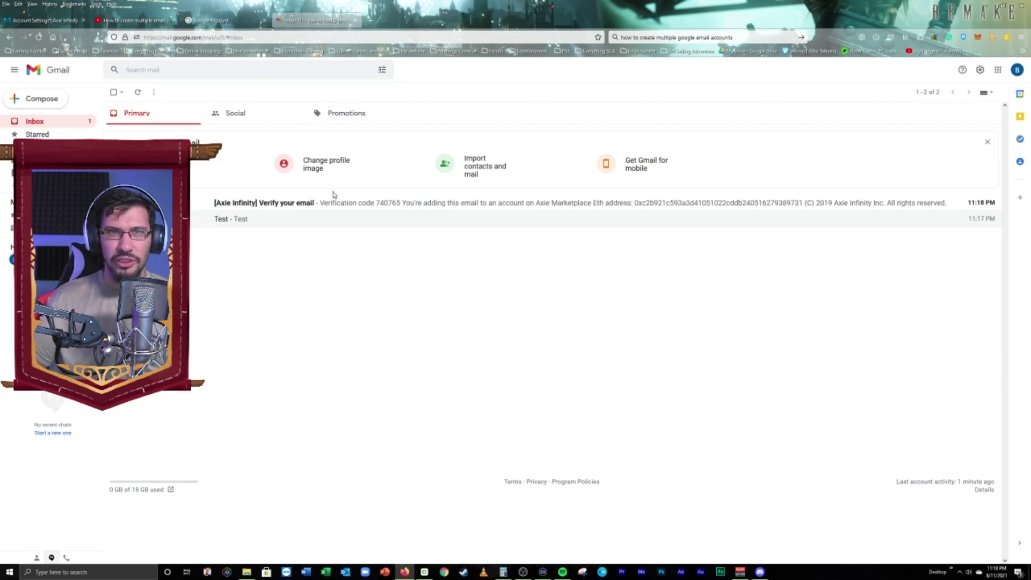
Enter the verification code from the Axie Infinity email into the Verify your email dialog and confirm.
left_click(381, 207)
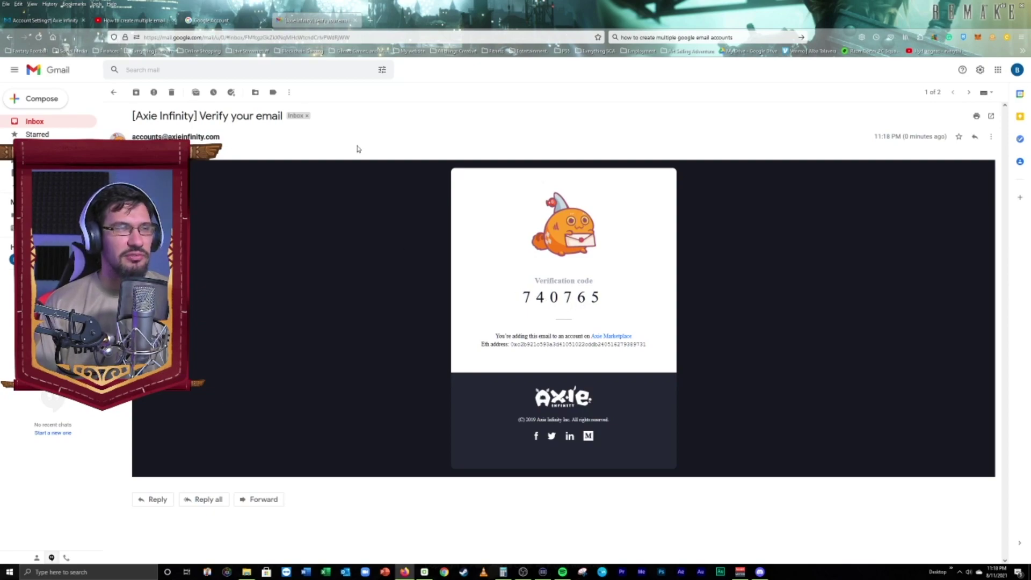
left_click(46, 19)
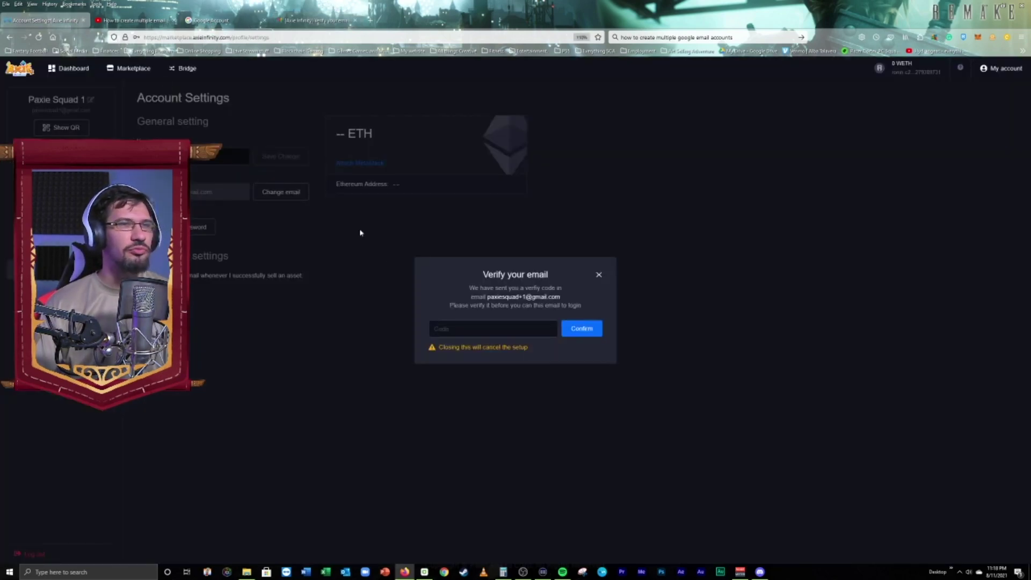
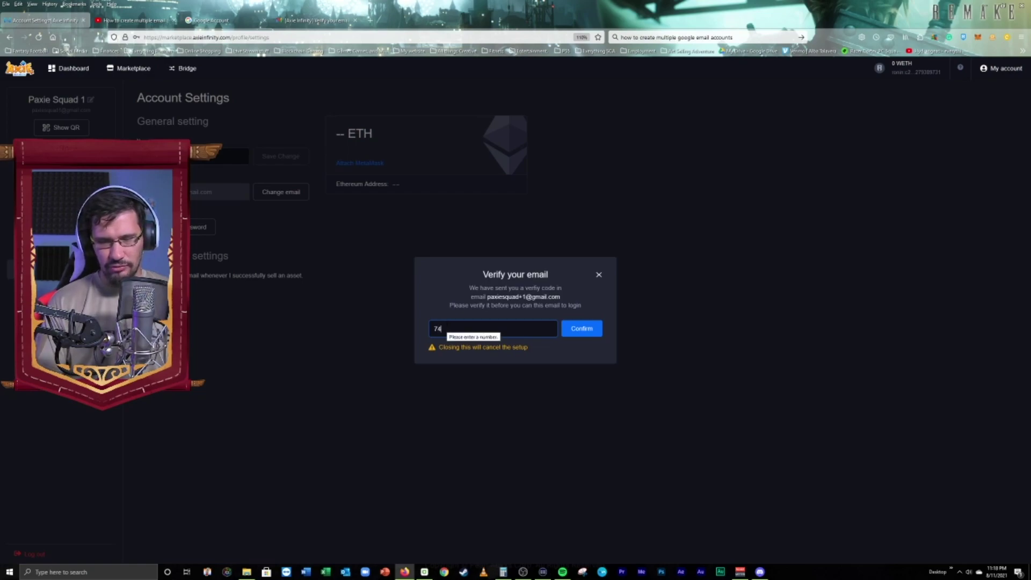
left_click(317, 20)
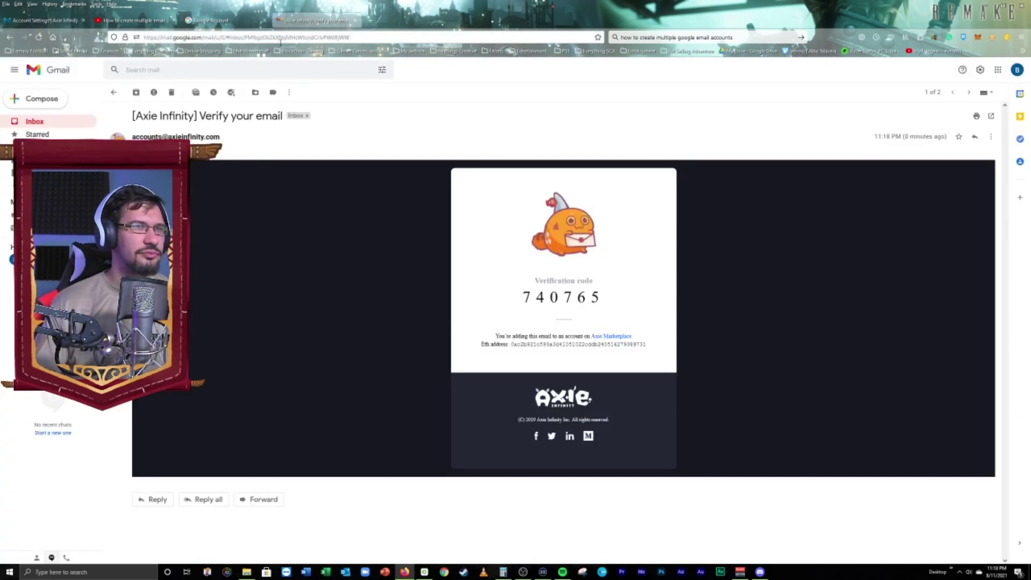
left_click(46, 20)
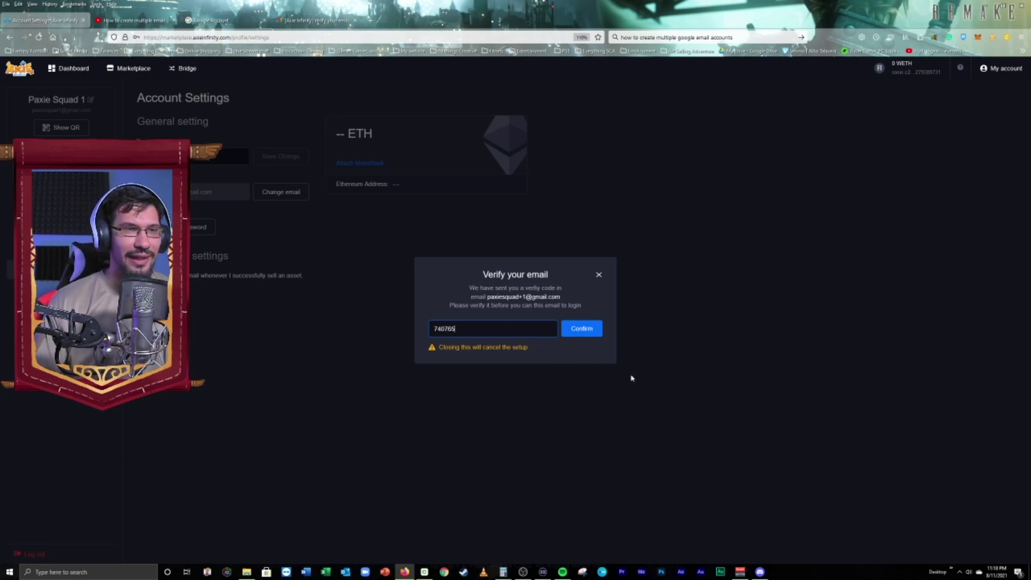
left_click(588, 331)
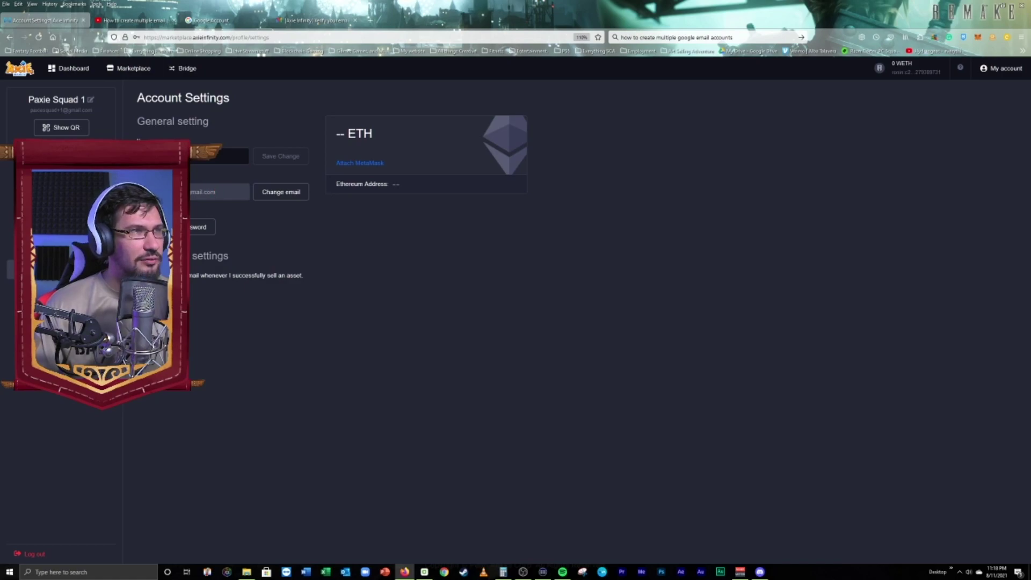
Check in the Ronin Wallet account list that Paxie Squad 1 is ticked, then close the popup.
left_click(963, 37)
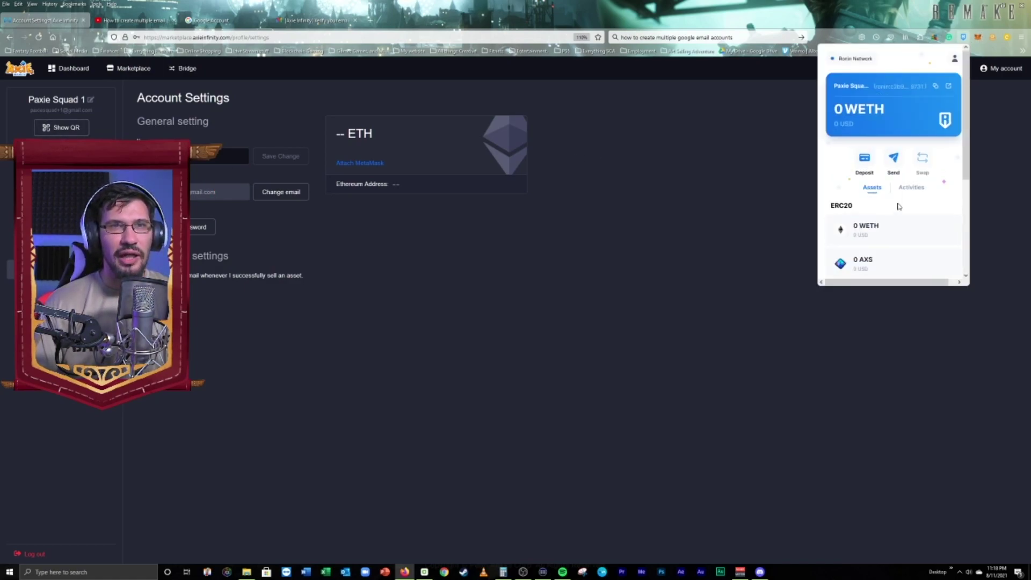
left_click(955, 58)
scroll(894, 172, "down", 1)
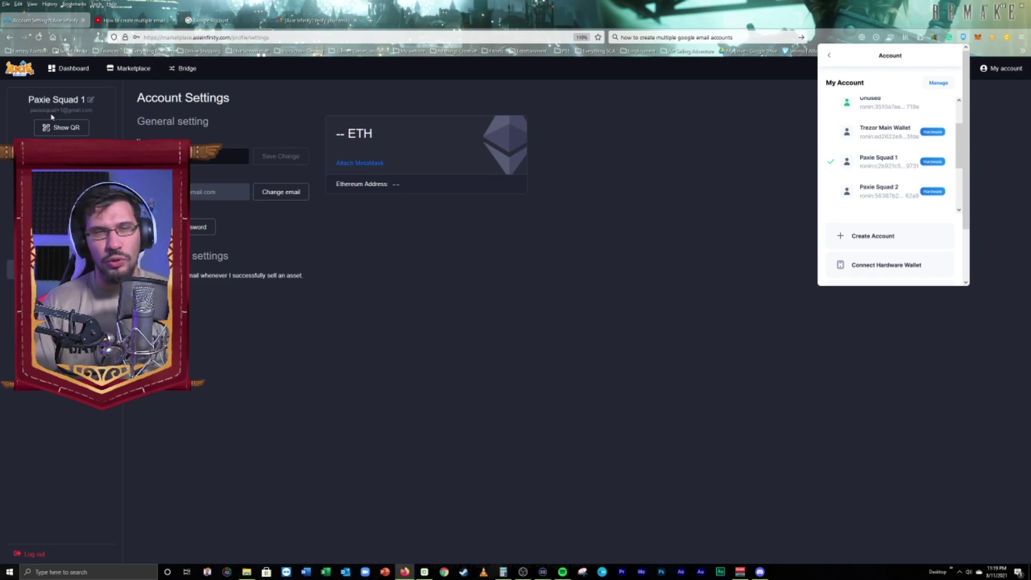
left_click(485, 380)
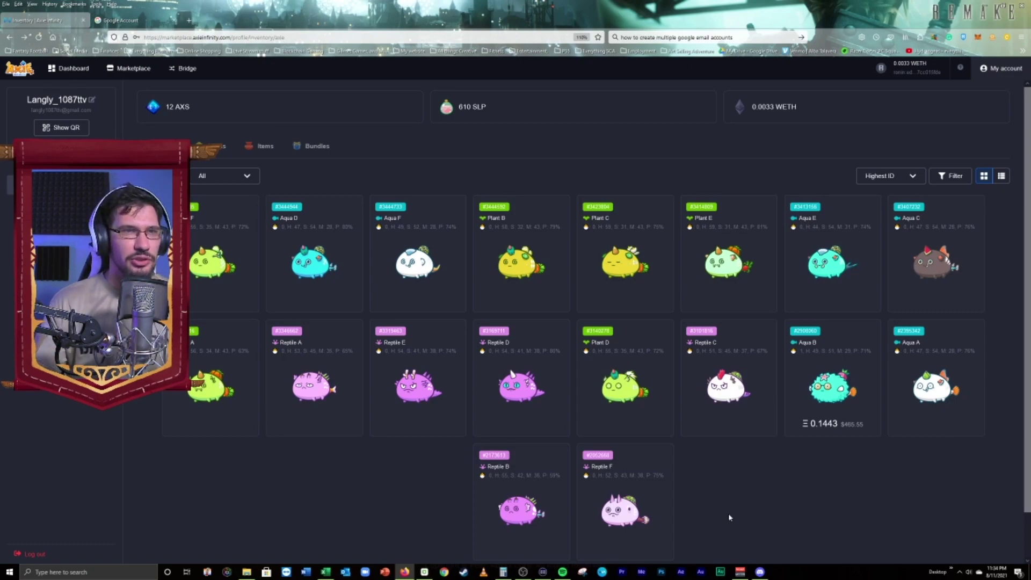
Open the Plant E Axie's detail page and start its Gift form.
left_click(729, 278)
scroll(577, 258, "down", 2)
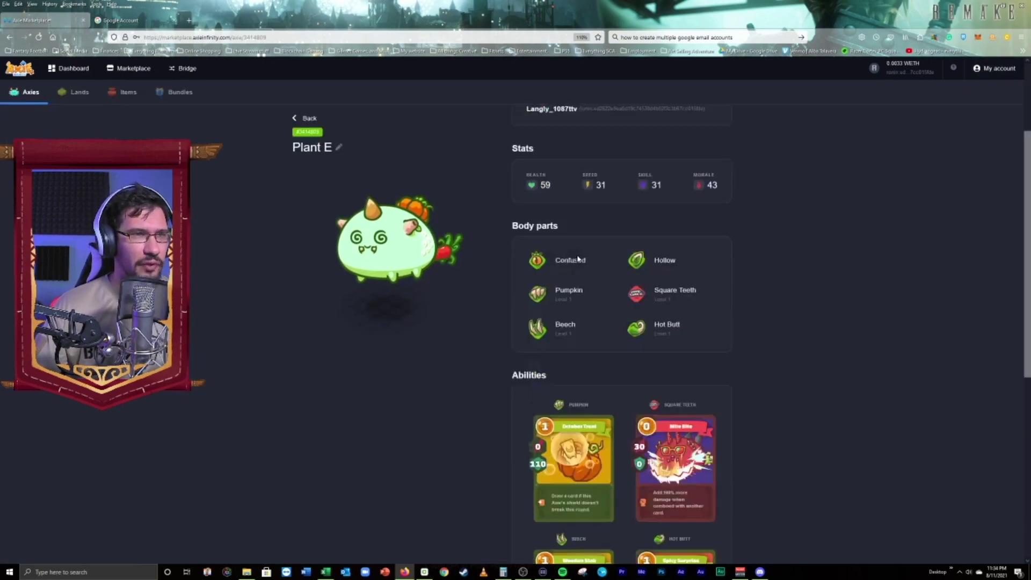
scroll(578, 259, "down", 4)
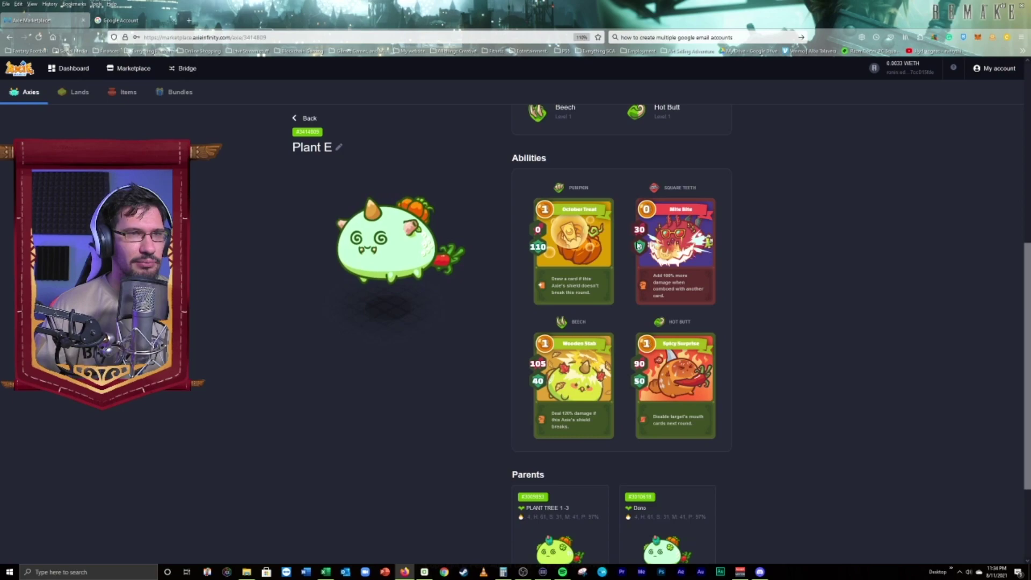
scroll(662, 230, "up", 6)
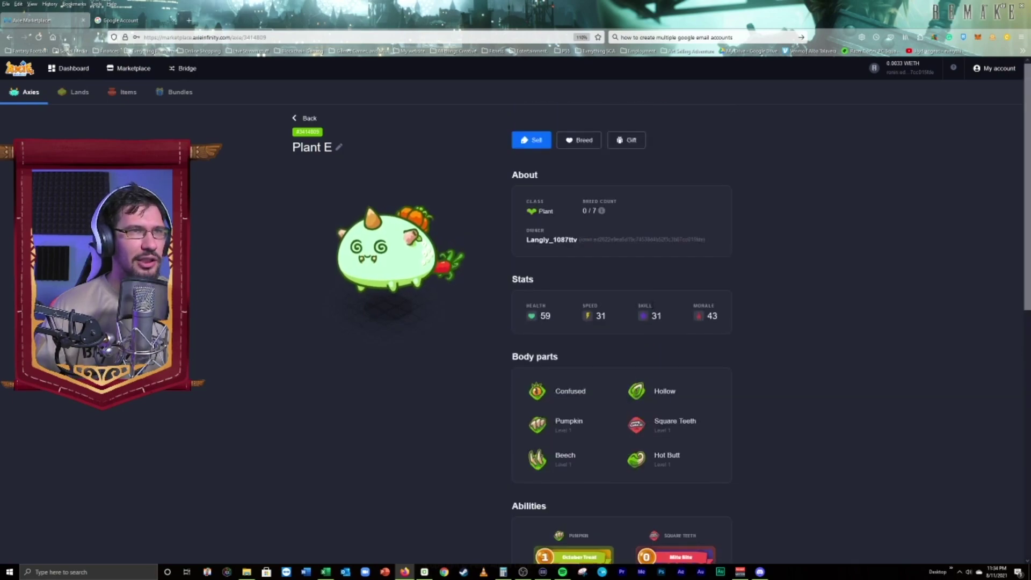
left_click(632, 141)
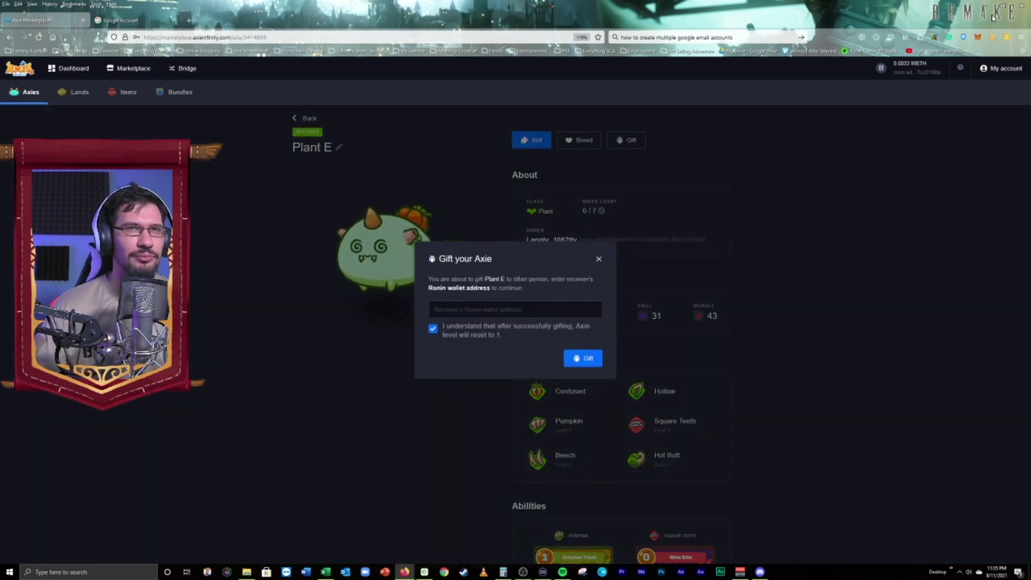
Bring up the Ronin Wallet extension popup.
left_click(964, 37)
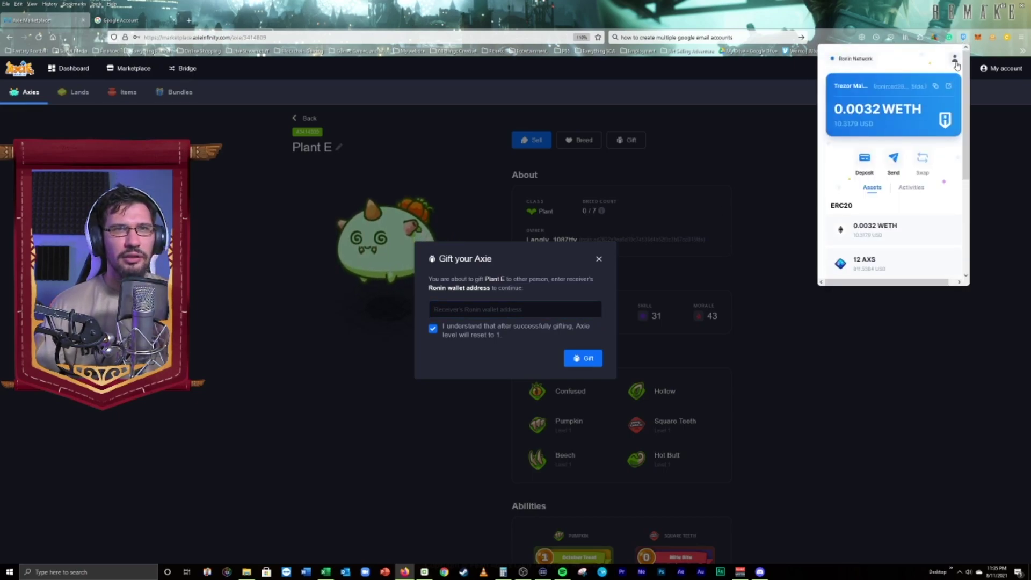
scroll(893, 251, "down", 3)
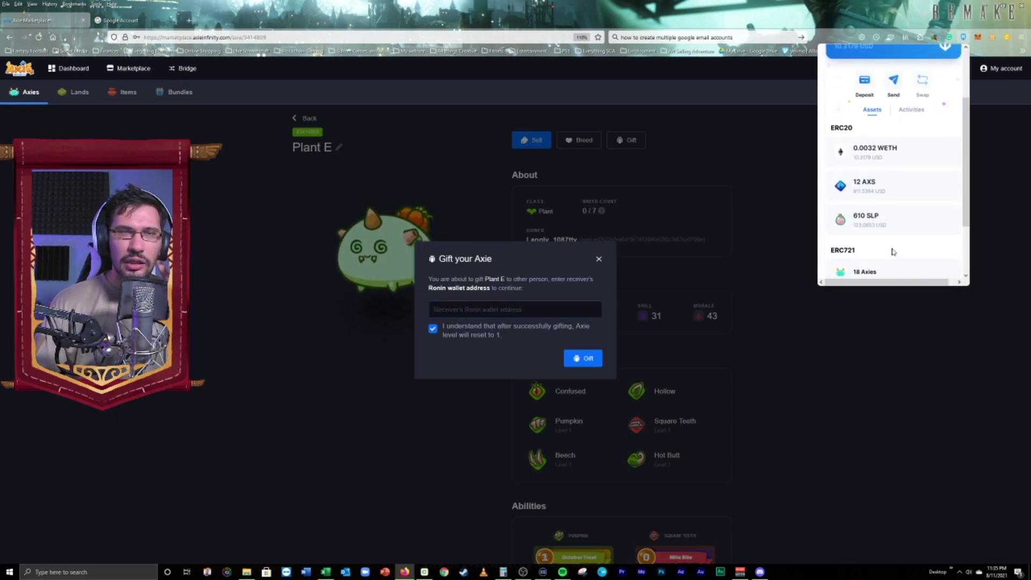
scroll(893, 252, "up", 3)
Switch Ronin Wallet to Paxie Squad 1, copy its address, and close the popup.
left_click(958, 53)
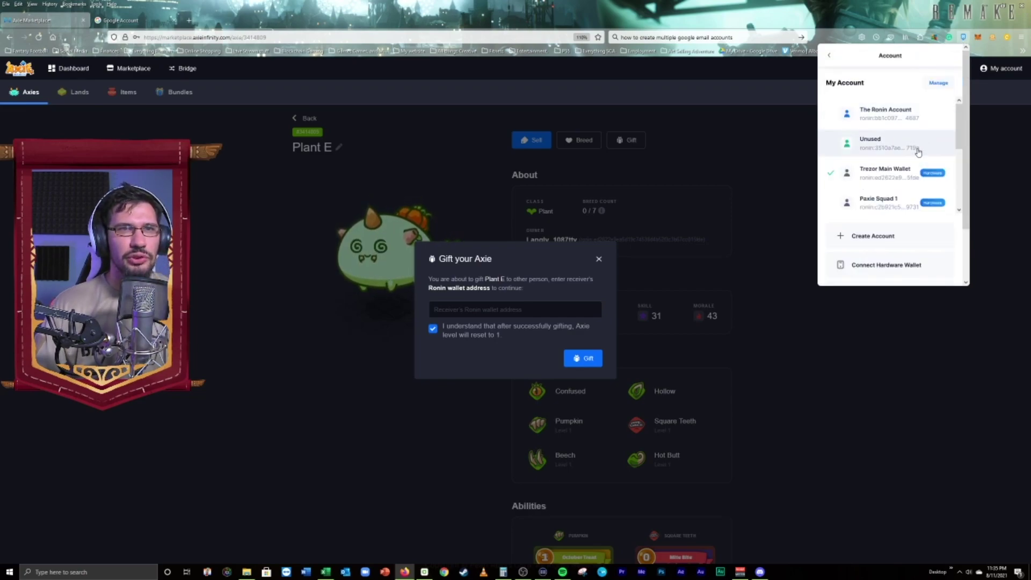
scroll(908, 161, "down", 1)
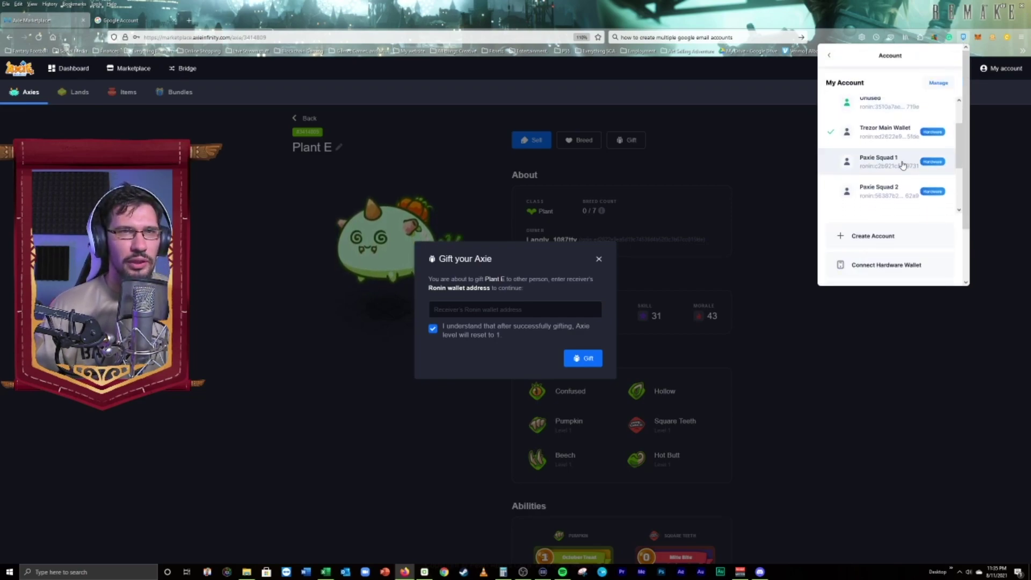
left_click(904, 162)
scroll(903, 215, "down", 5)
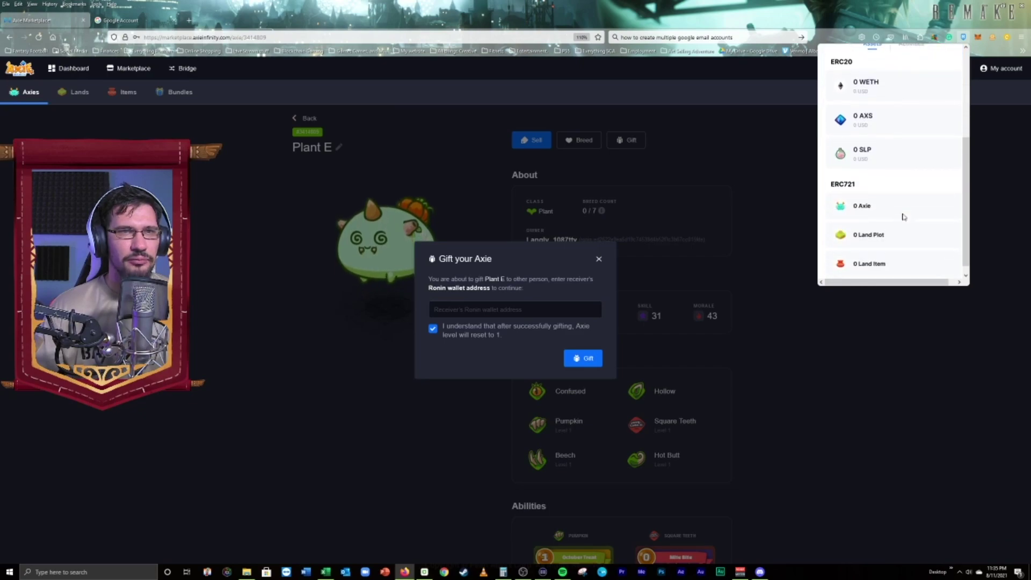
scroll(902, 218, "up", 5)
left_click(935, 86)
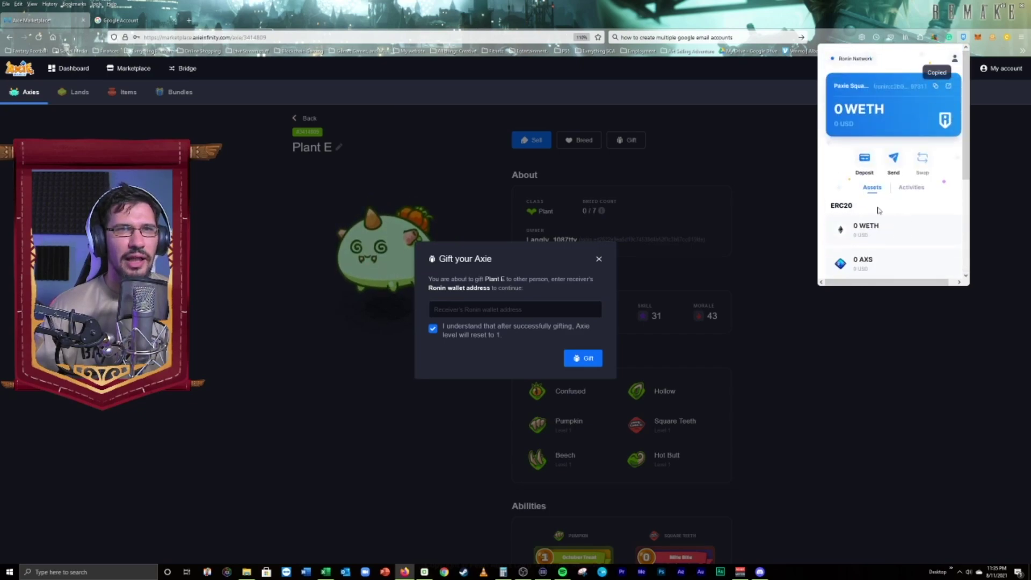
left_click(484, 309)
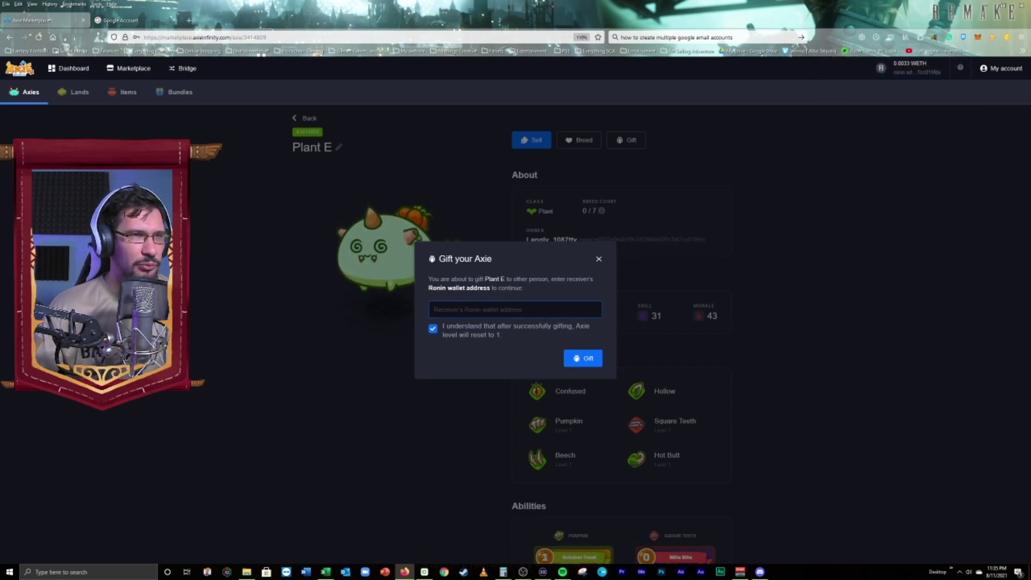
Paste the copied Paxie Squad 1 address into the receiver field, clearing and re-pasting it.
key("ctrl+v")
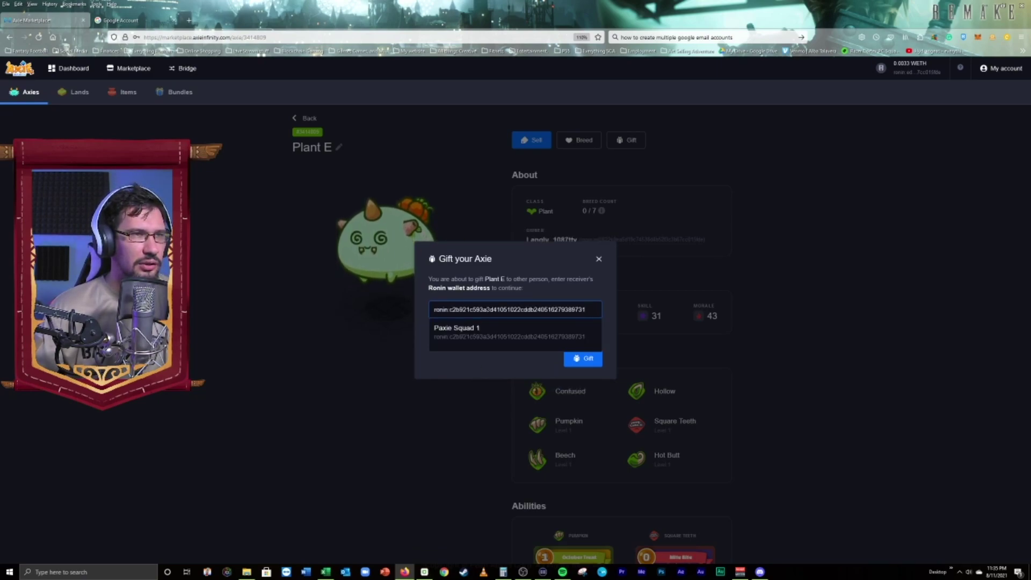
left_click(515, 334)
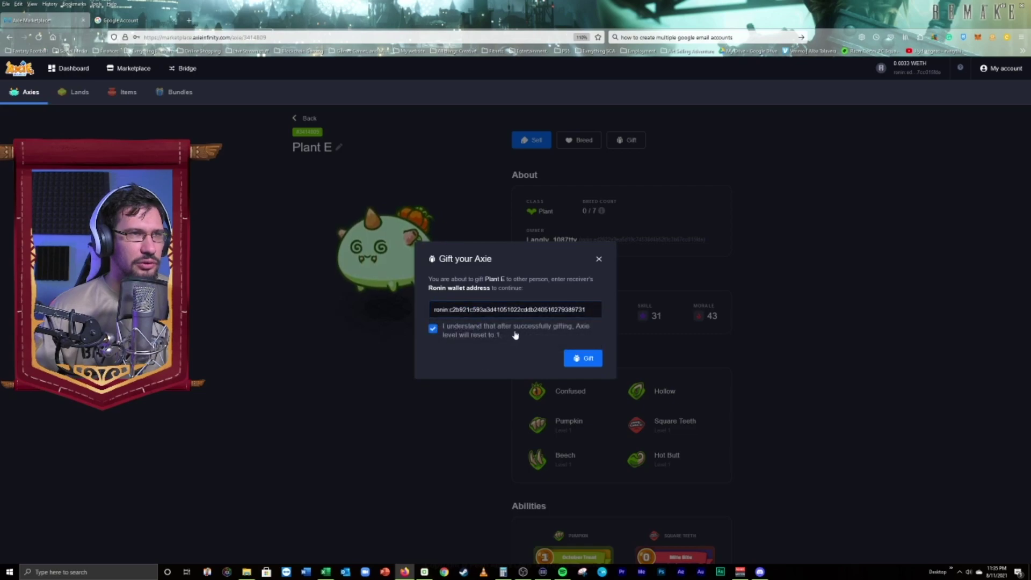
triple_click(516, 310)
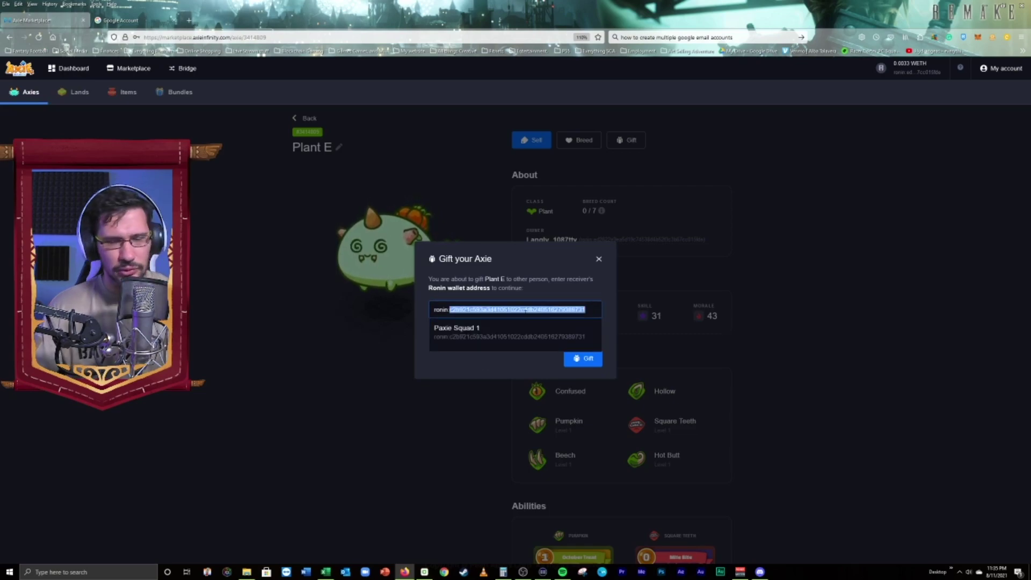
type("roni")
key("BackSpace")
key("BackSpace")
key("BackSpace")
key("BackSpace")
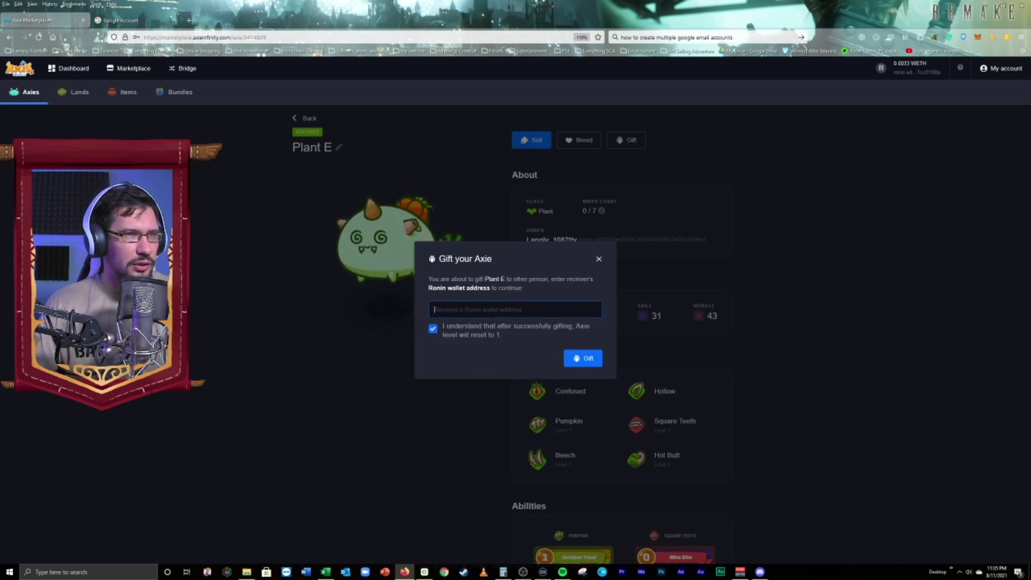
key("ctrl+v")
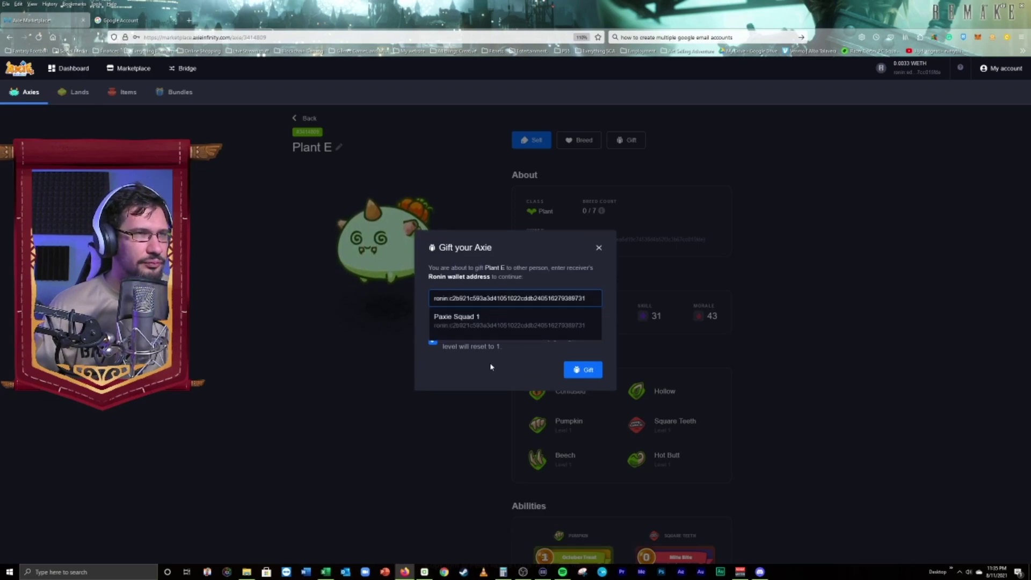
left_click(494, 329)
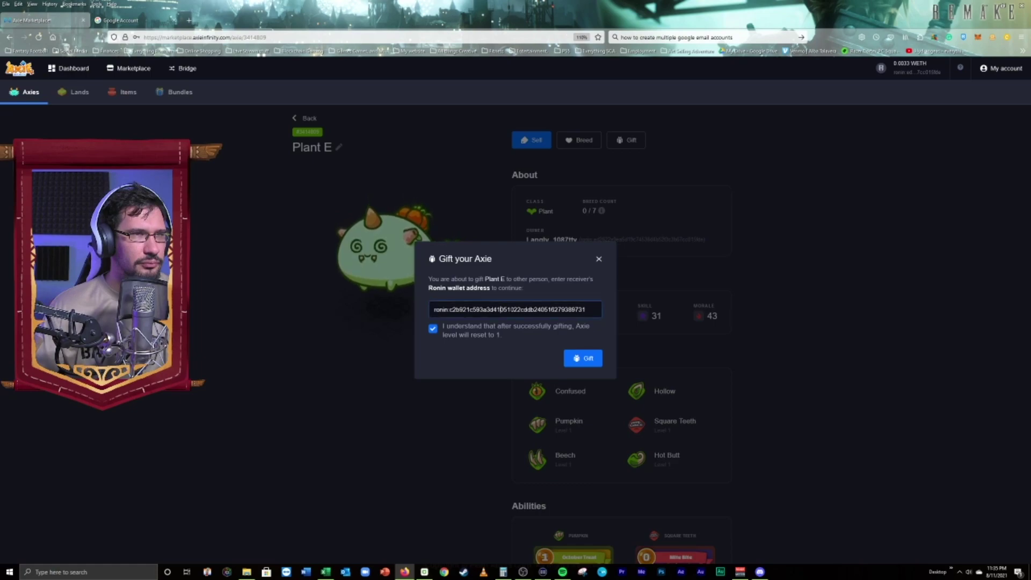
Re-paste the address and choose Paxie Squad 1 from the suggestion list as receiver.
triple_click(501, 310)
key("BackSpace")
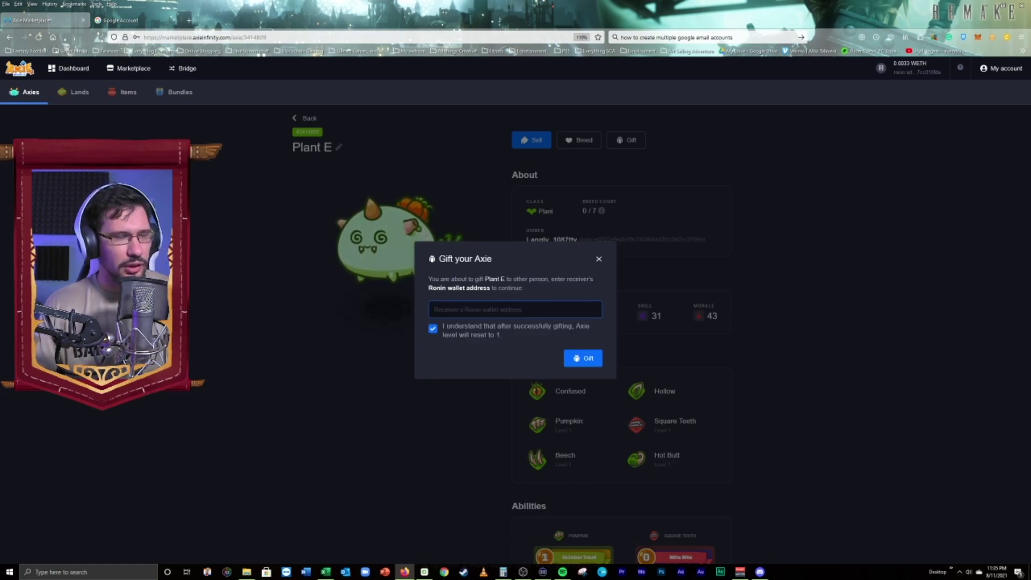
key("ctrl+v")
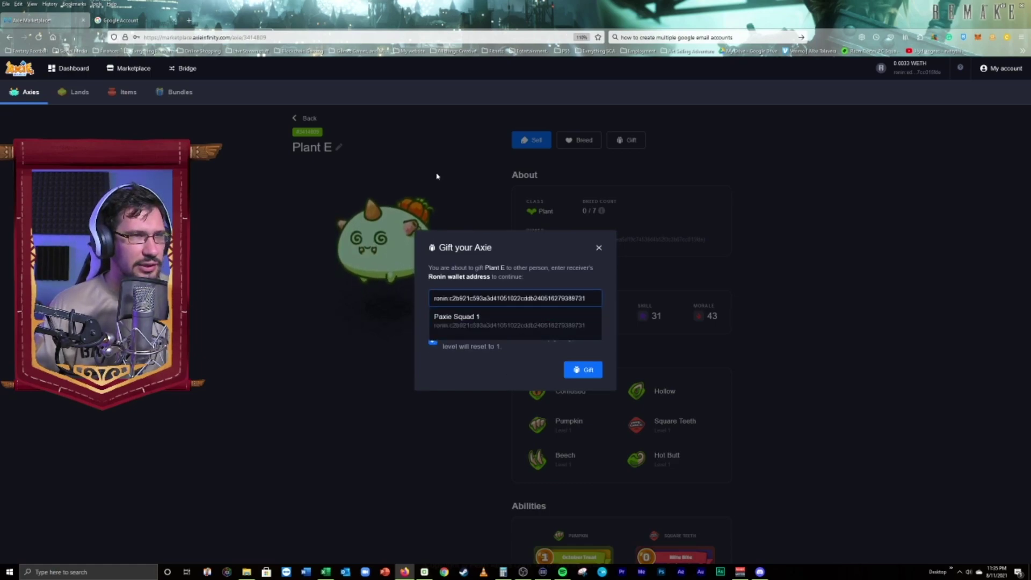
left_click(558, 248)
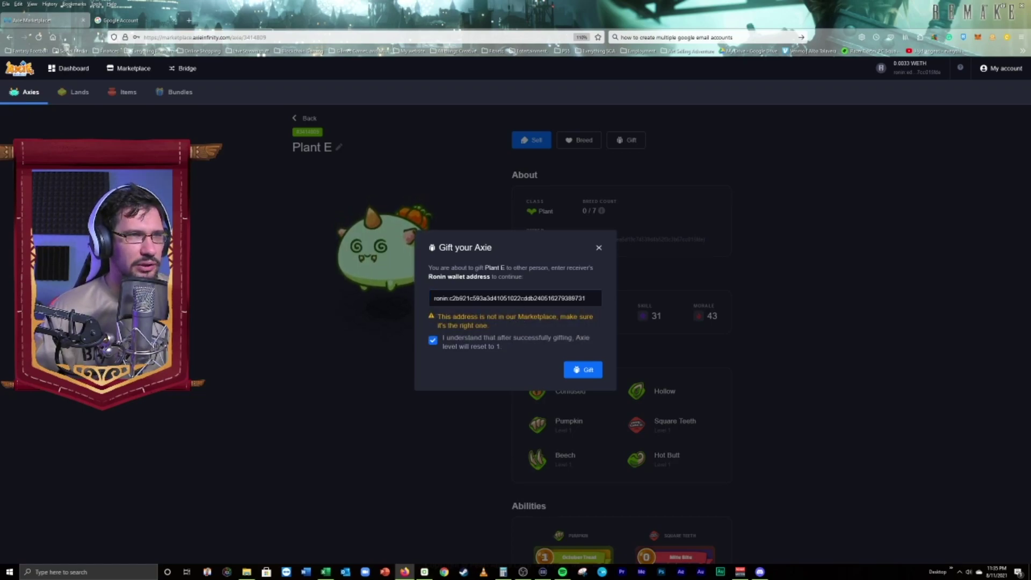
left_click(510, 298)
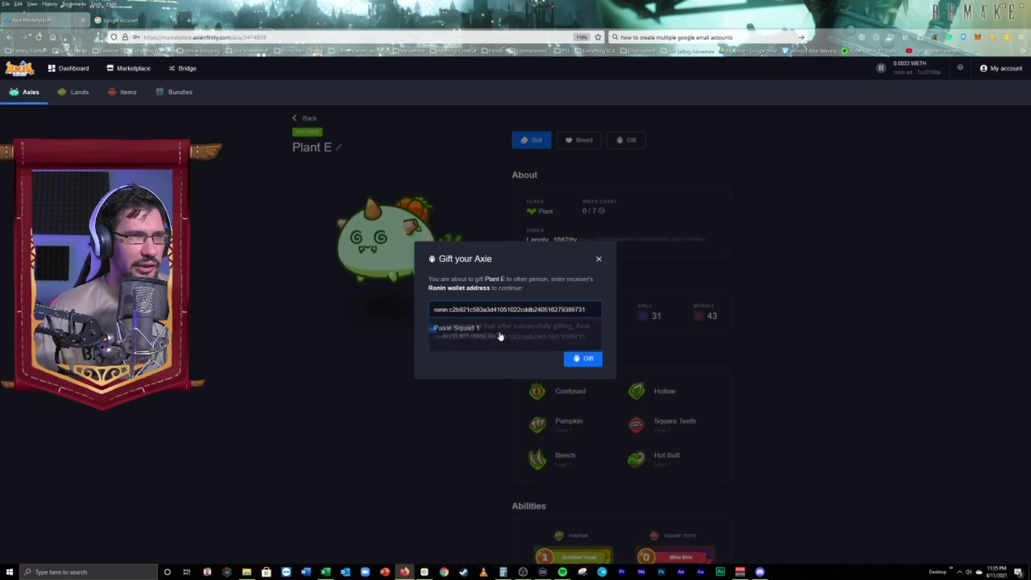
left_click(500, 337)
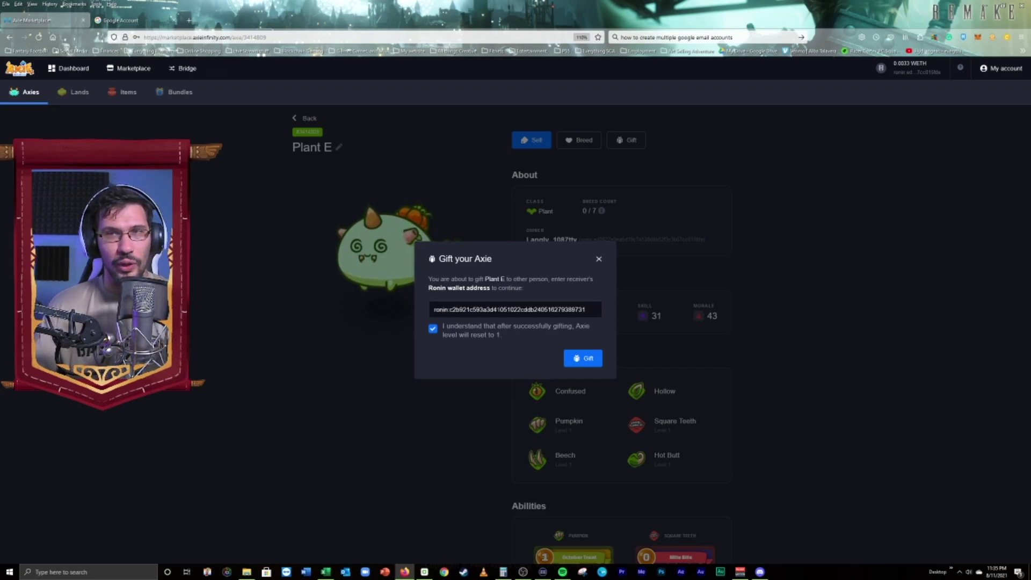
left_click(962, 38)
left_click(958, 58)
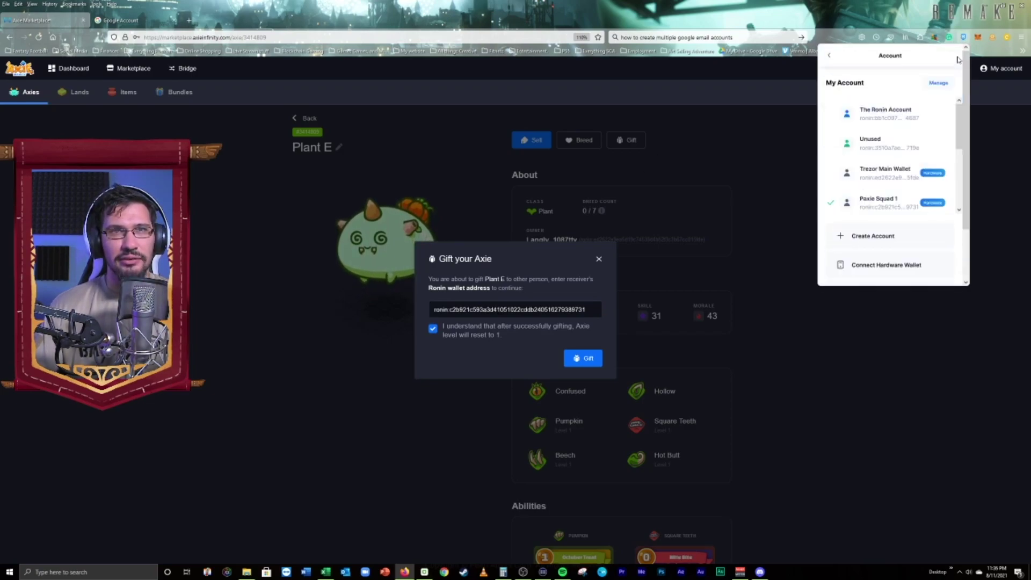
scroll(895, 177, "down", 3)
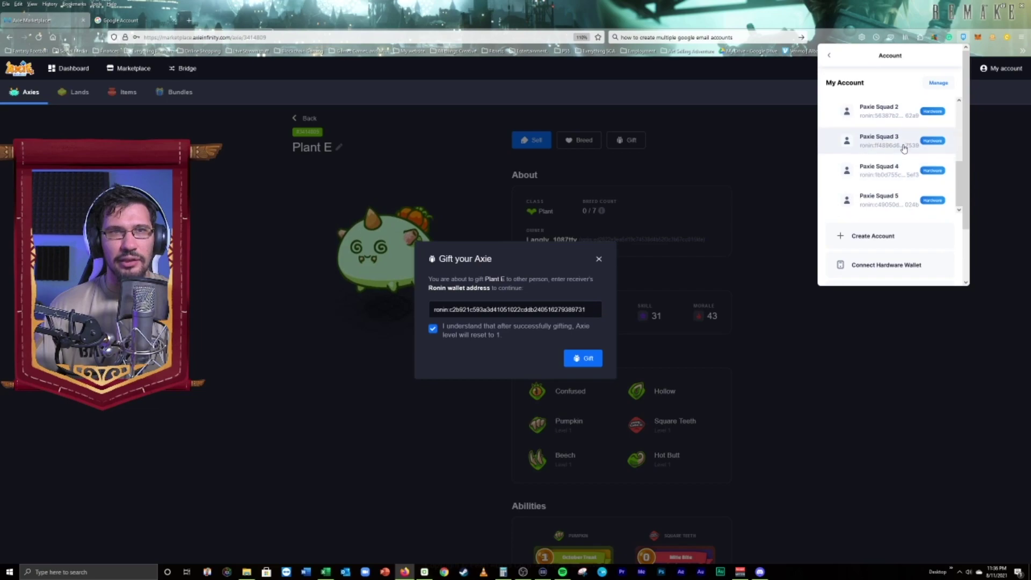
scroll(903, 149, "up", 3)
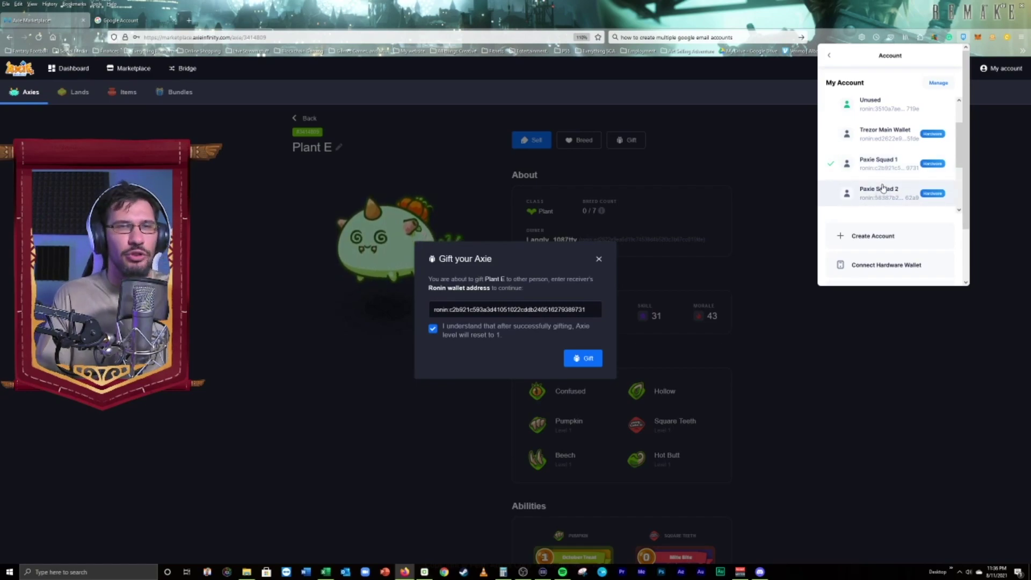
left_click(591, 352)
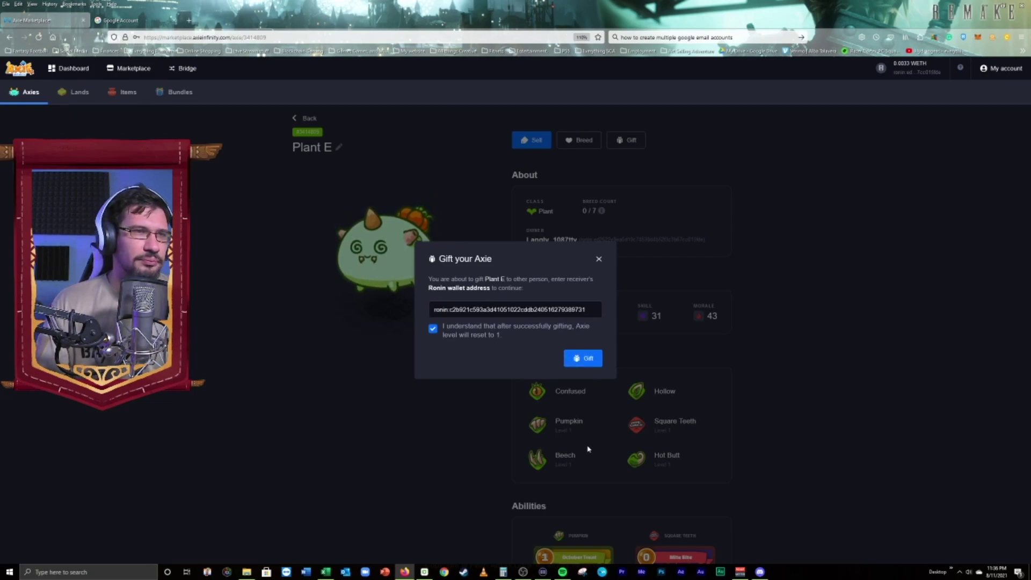
Submit the Plant E gift, then check the Ronin account list, keeping Paxie Squad 1 active.
left_click(582, 361)
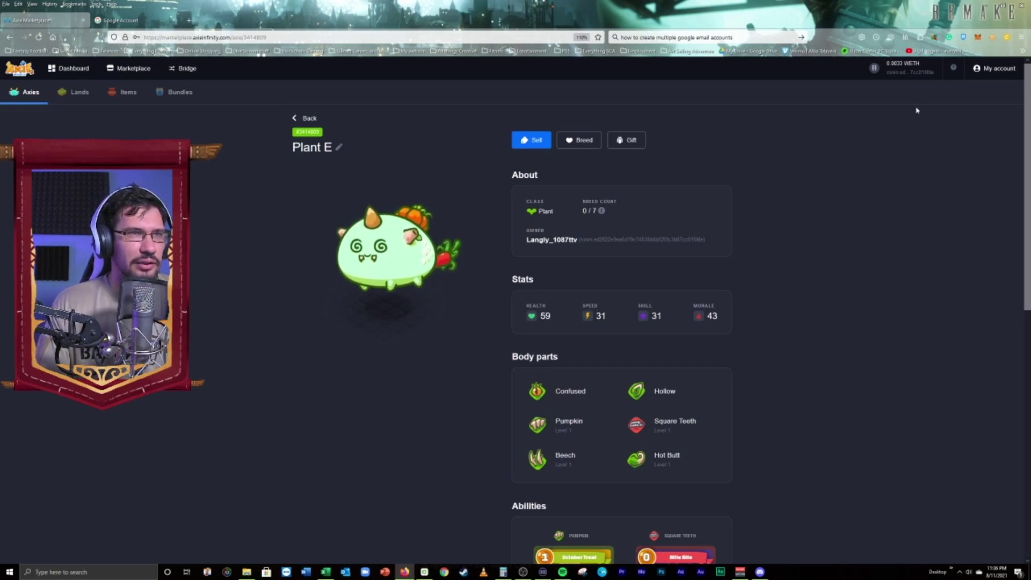
left_click(961, 37)
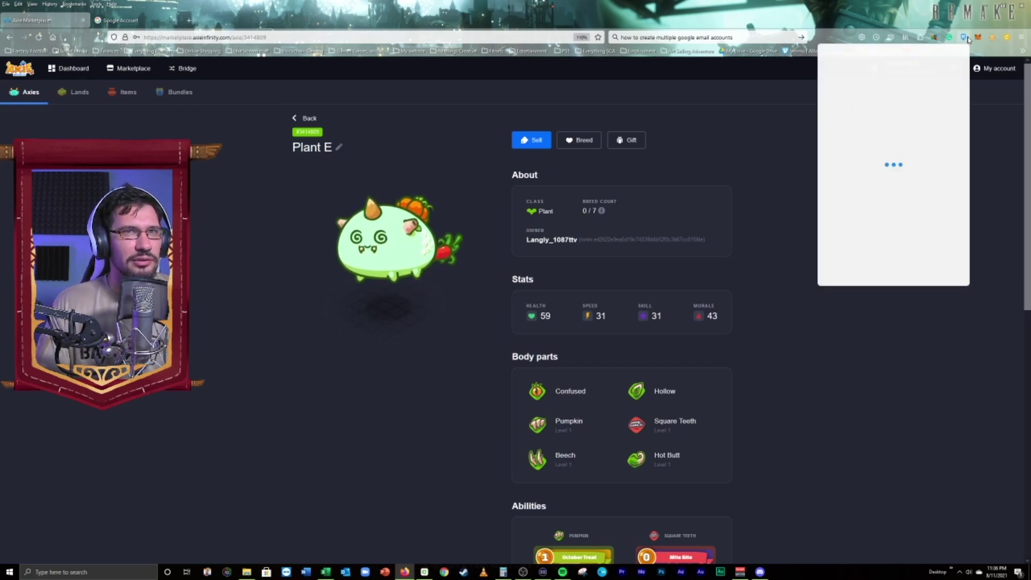
scroll(898, 236, "down", 3)
scroll(898, 237, "up", 3)
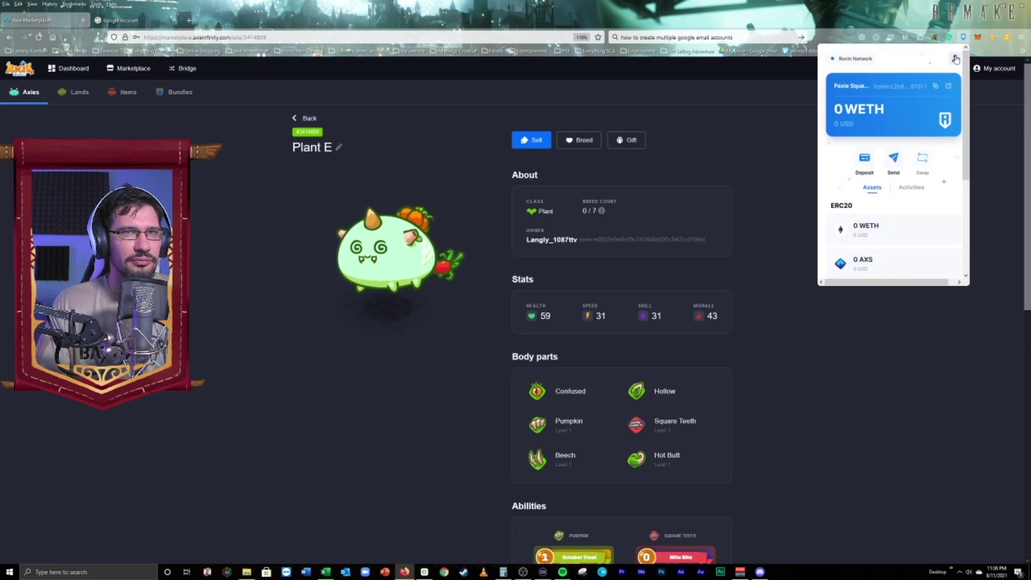
left_click(954, 60)
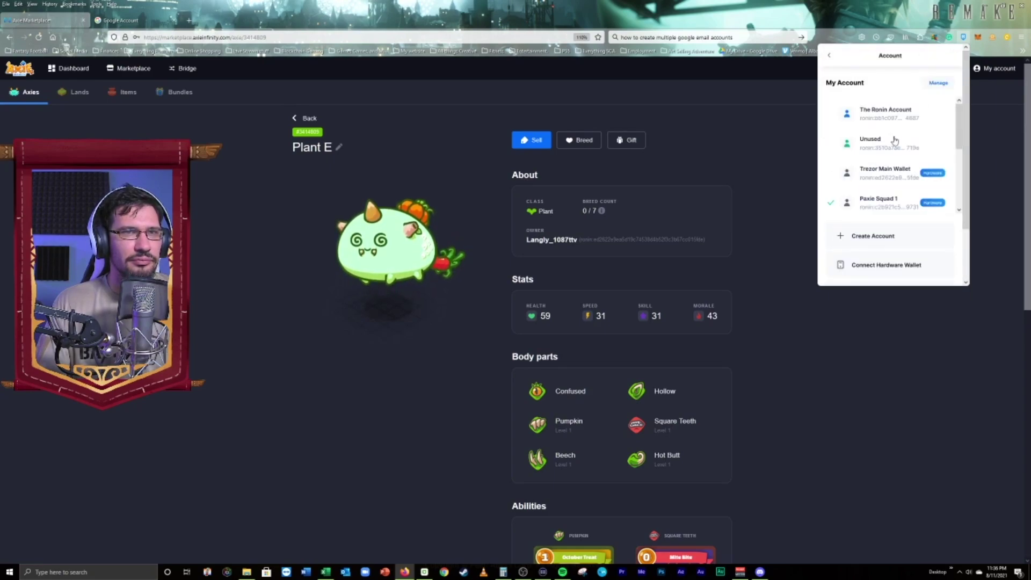
left_click(877, 205)
left_click(784, 359)
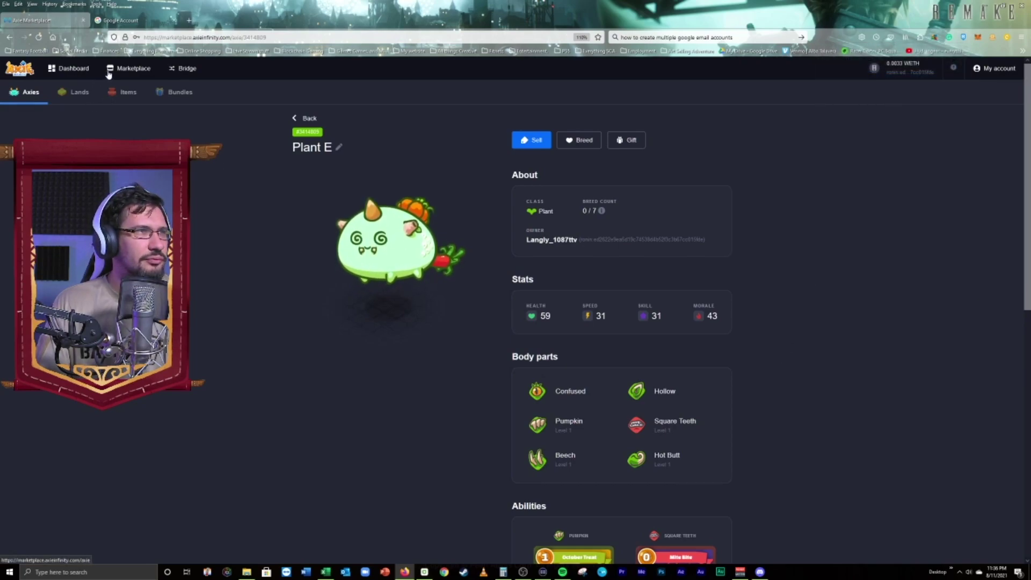
Go to Dashboard > Inventory and open the Plant E Axie's details.
left_click(76, 69)
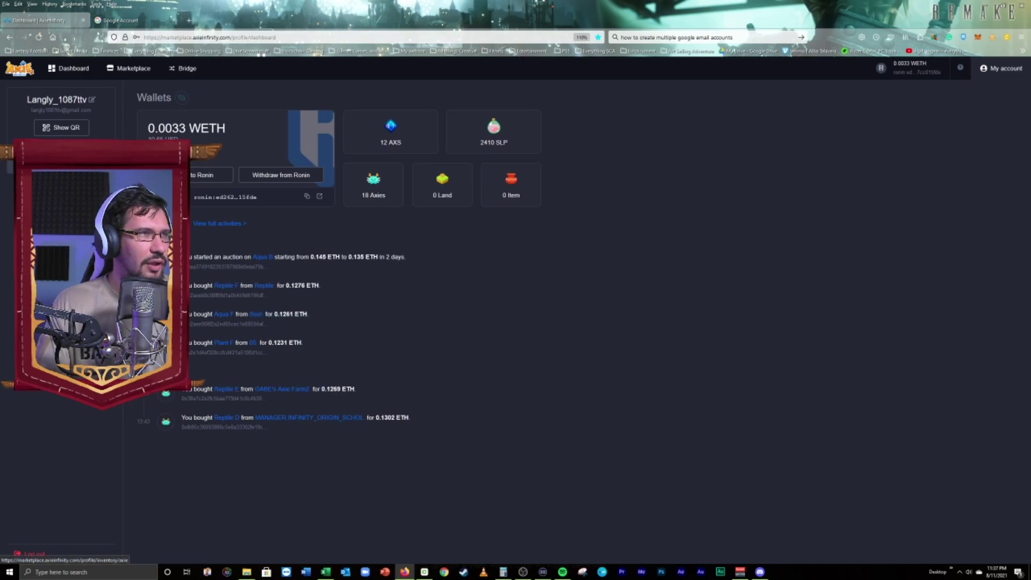
left_click(373, 184)
left_click(734, 257)
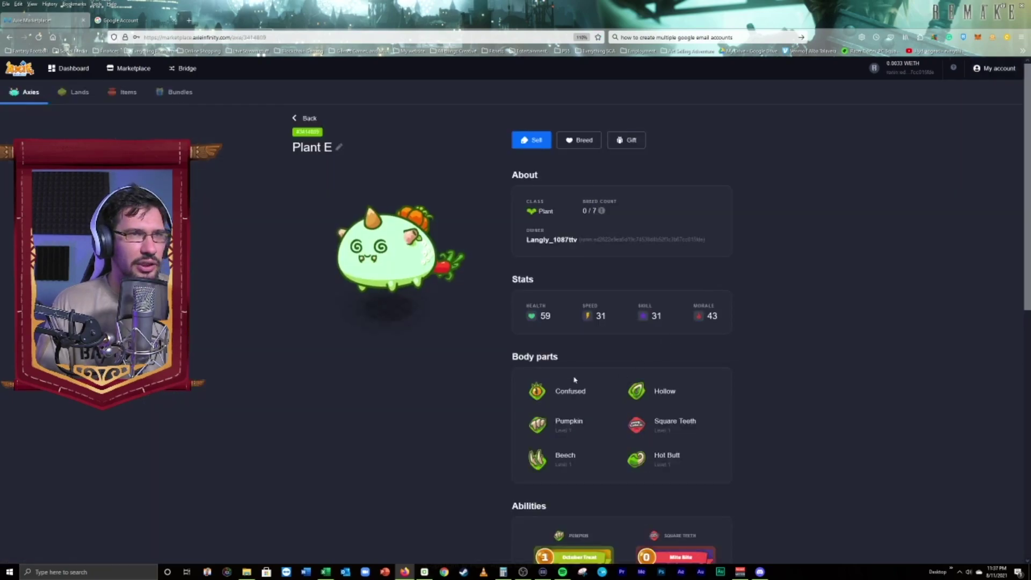
Switch Ronin Wallet to Trezor Main Wallet, then reopen Plant E's Gift form and paste the receiver address.
left_click(627, 141)
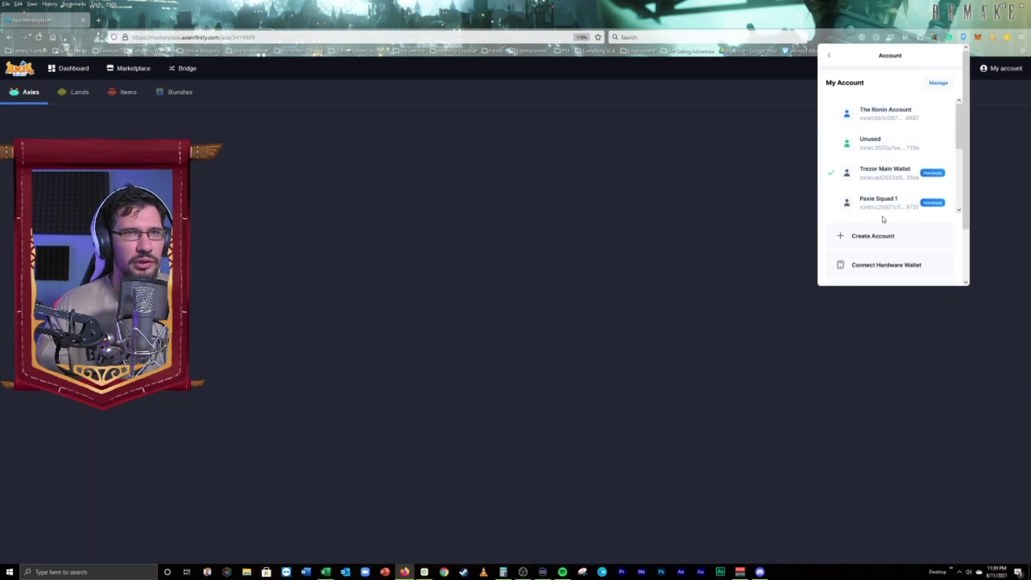
left_click(883, 217)
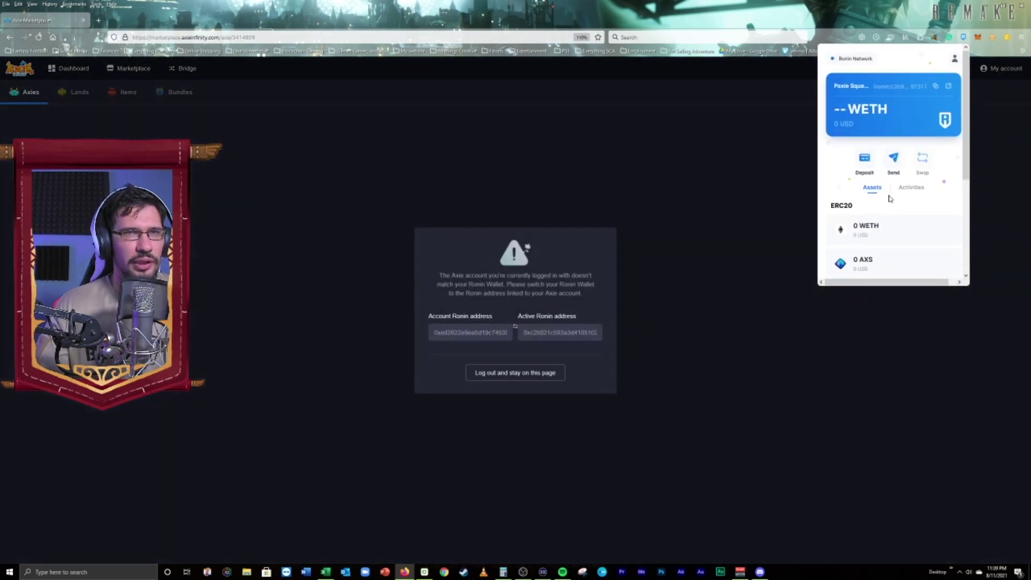
left_click(955, 58)
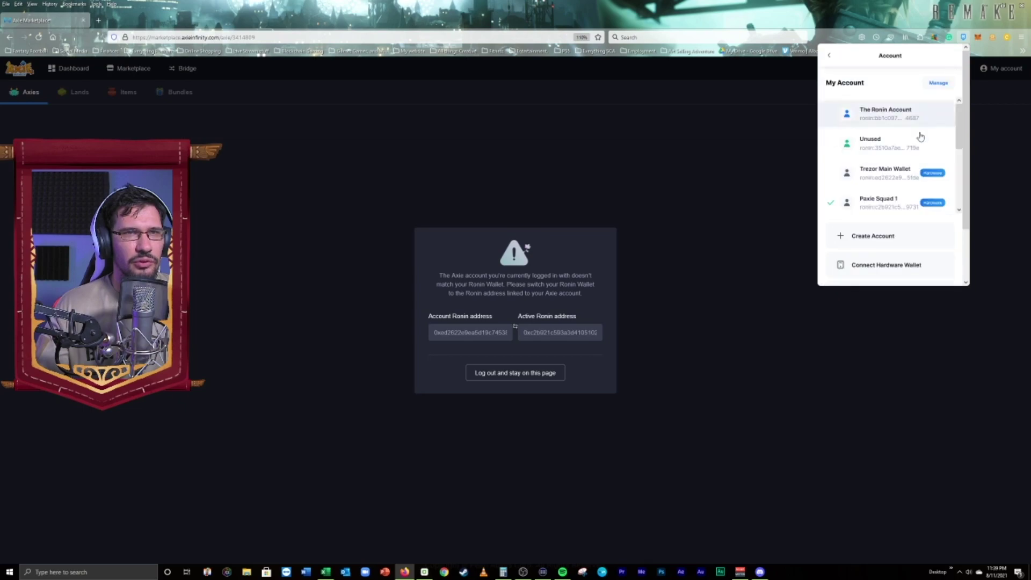
left_click(895, 184)
left_click(591, 215)
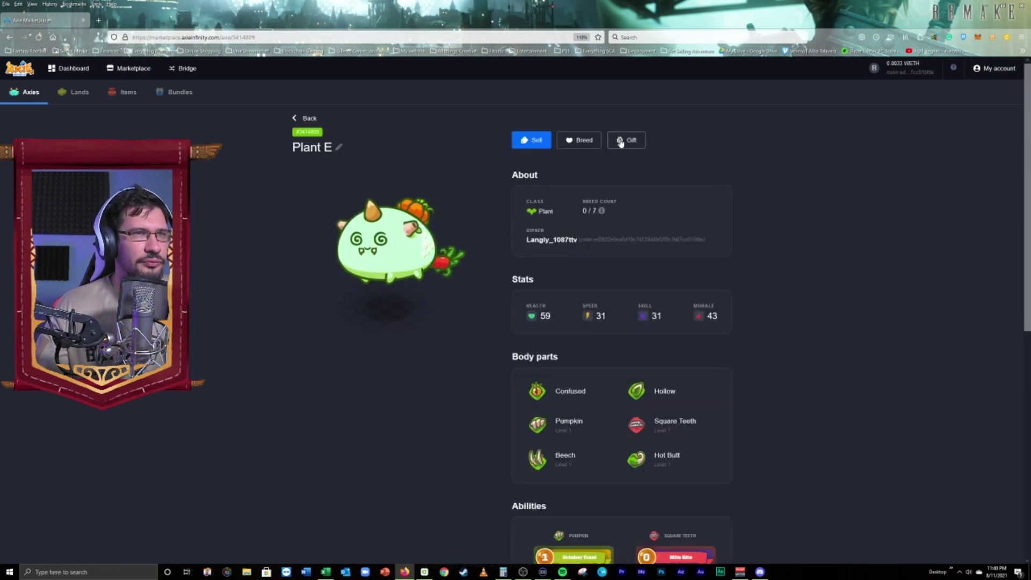
left_click(624, 140)
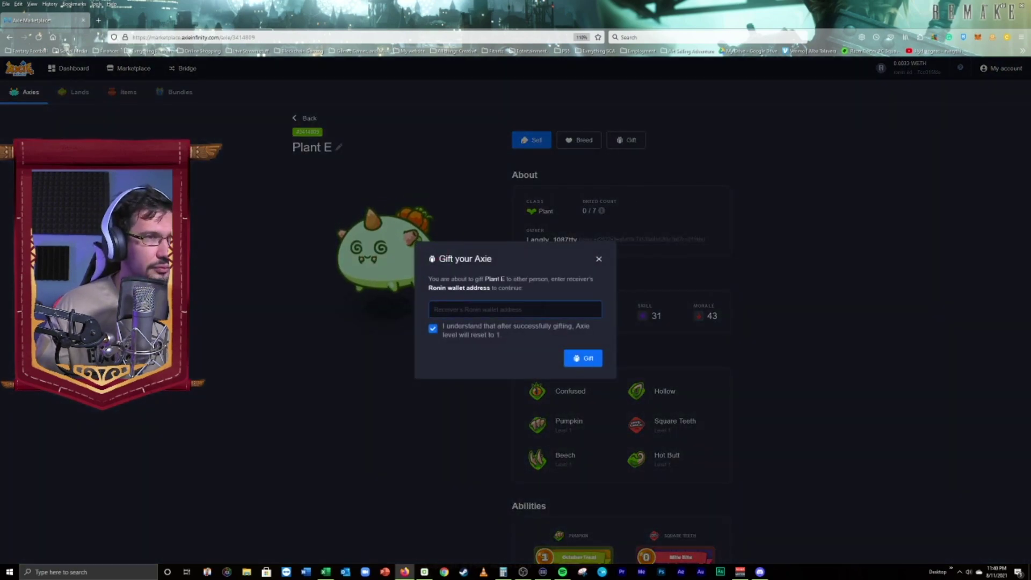
key("ctrl+v")
Gift Plant E and confirm the transaction in the Ronin Wallet Confirm Transaction popup.
left_click(589, 359)
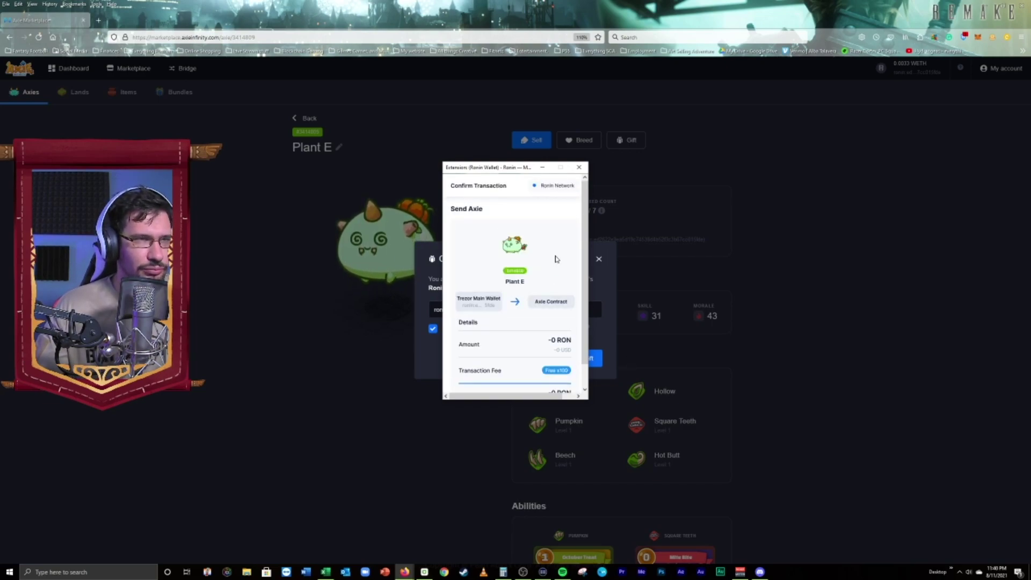
scroll(556, 259, "down", 2)
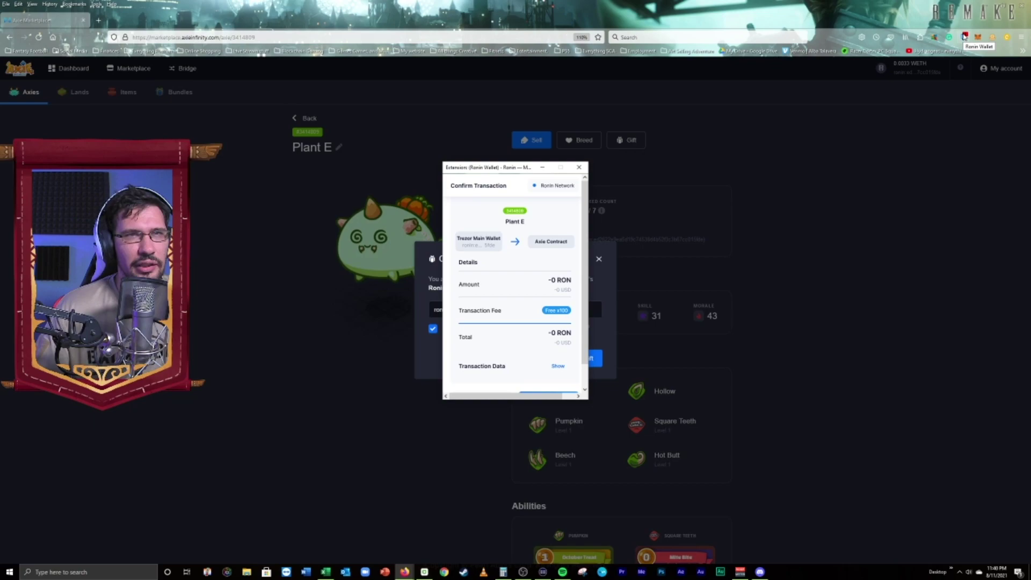
left_click(965, 36)
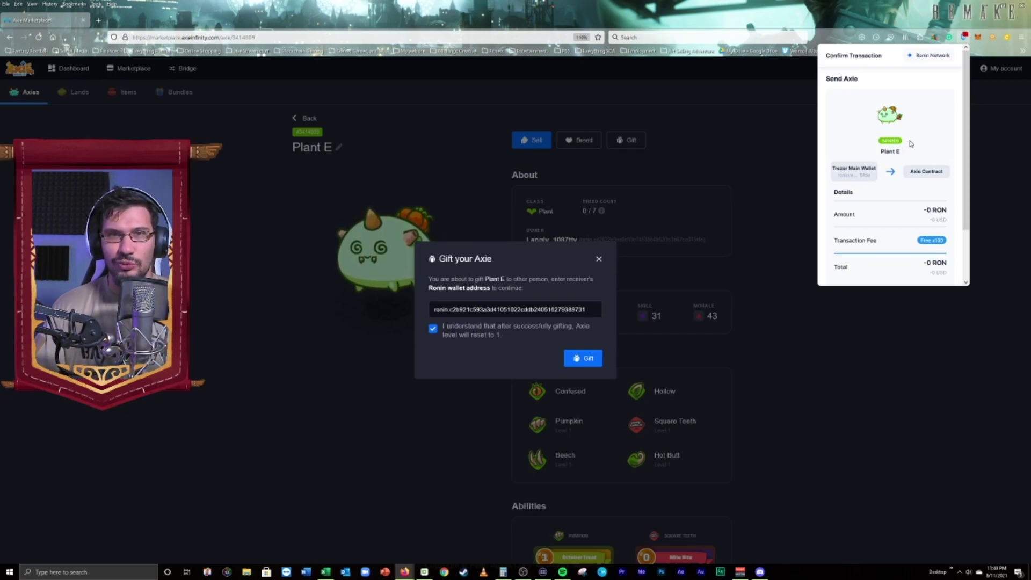
scroll(904, 123, "down", 2)
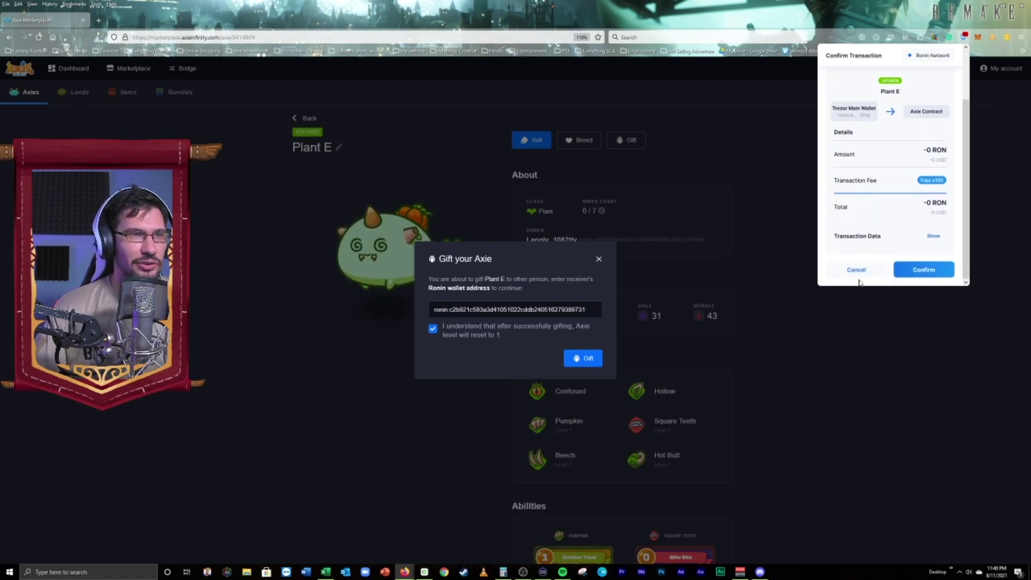
left_click(947, 279)
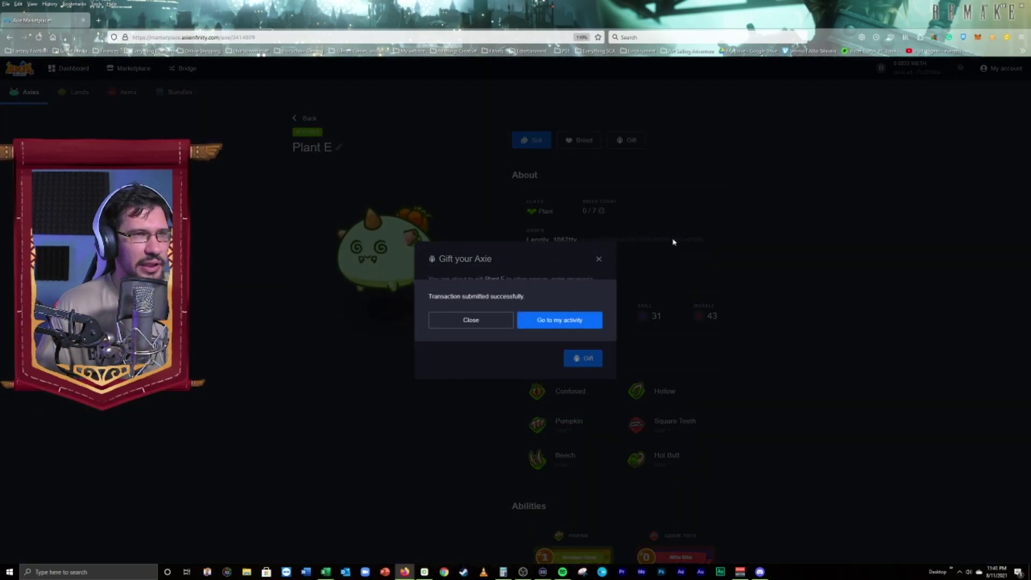
Confirm the activity log lists Plant E gifted to Paxie Squad 1, then log out of the marketplace.
left_click(583, 319)
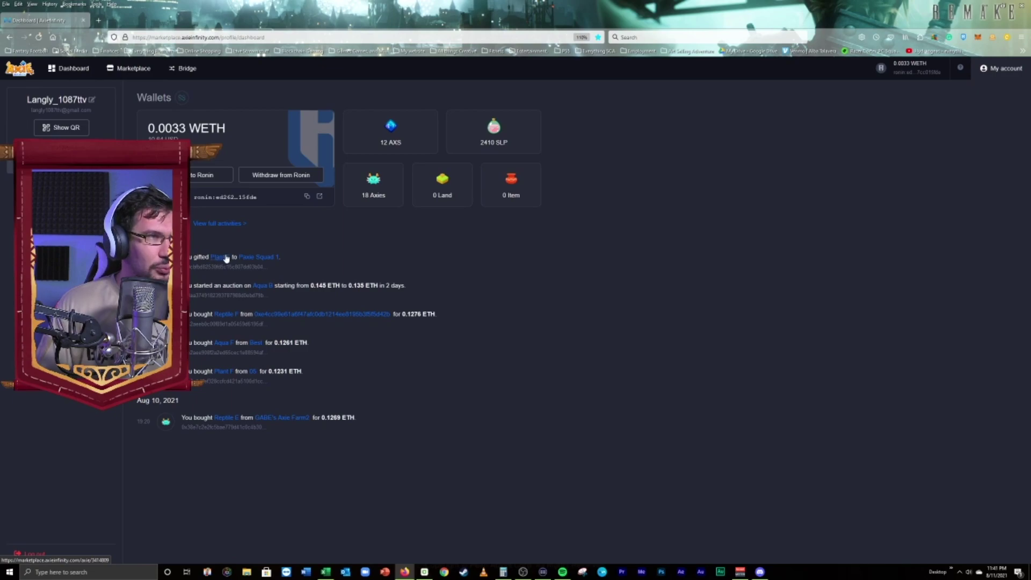
left_click(965, 37)
left_click(53, 535)
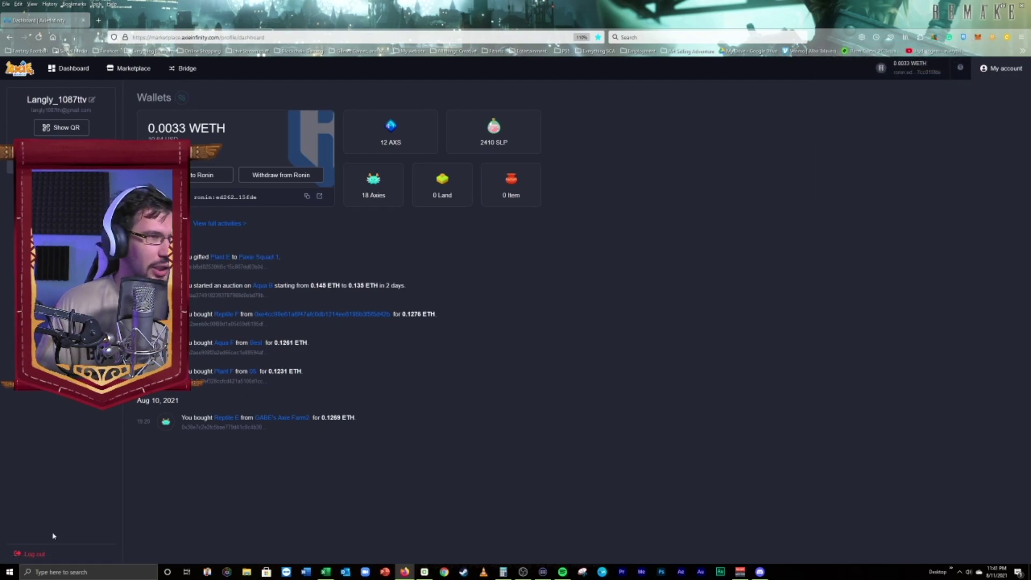
left_click(32, 554)
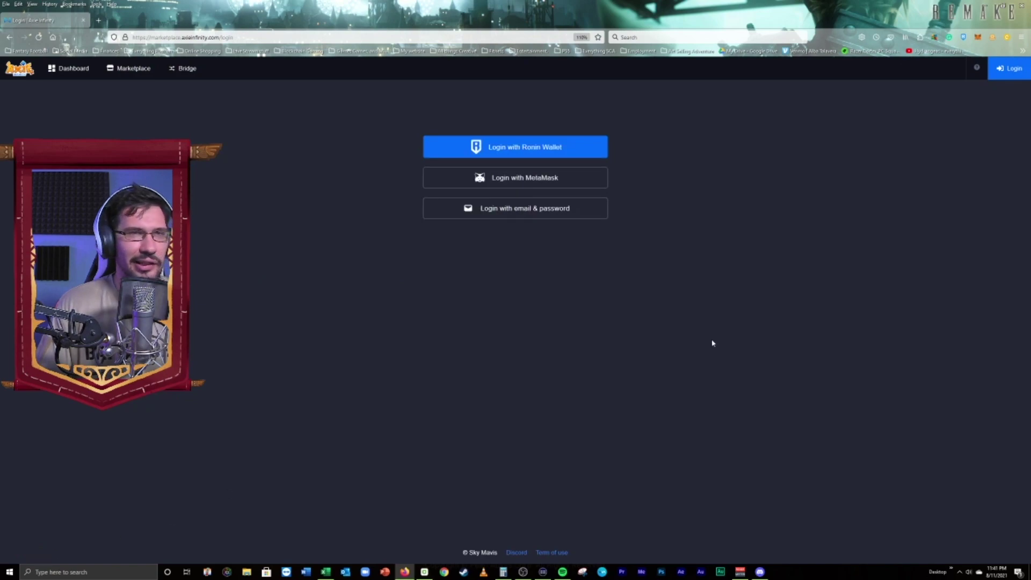
Switch the Ronin wallet's active account to Paxie Squad 1.
left_click(964, 39)
left_click(957, 59)
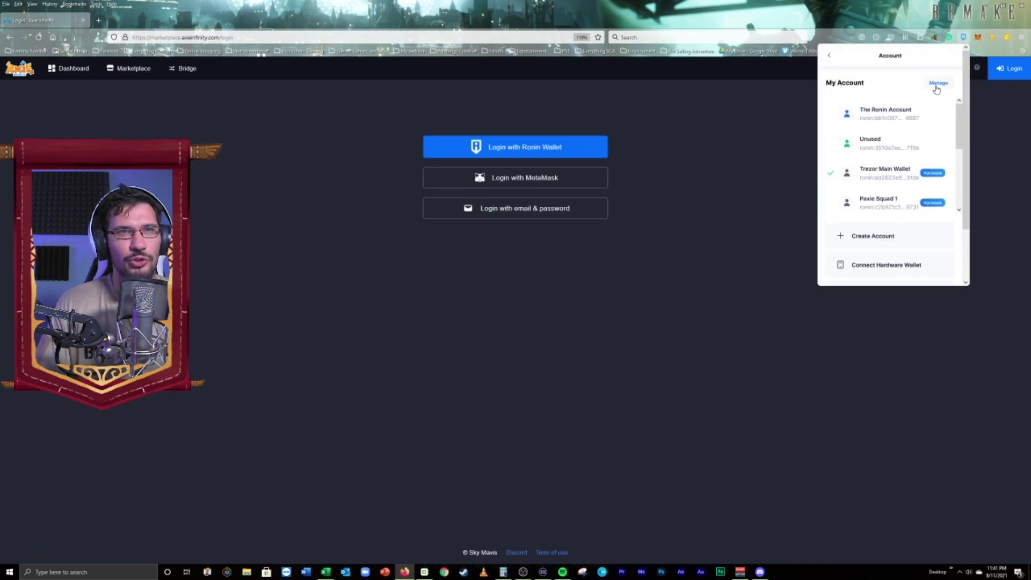
left_click(890, 210)
Log in to the marketplace with Ronin Wallet, signing and exporting the Trezor public key.
scroll(875, 195, "down", 3)
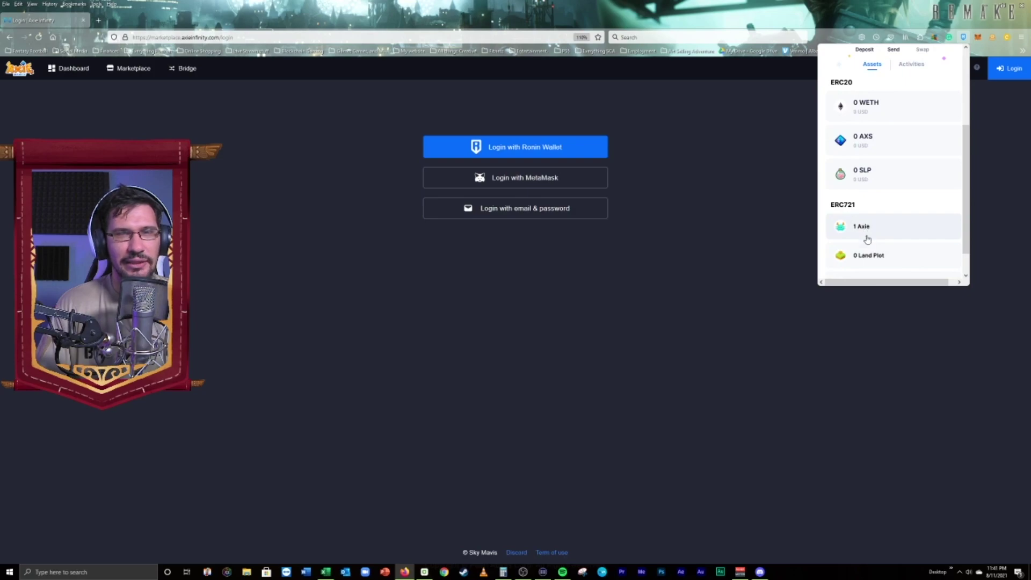
left_click(504, 156)
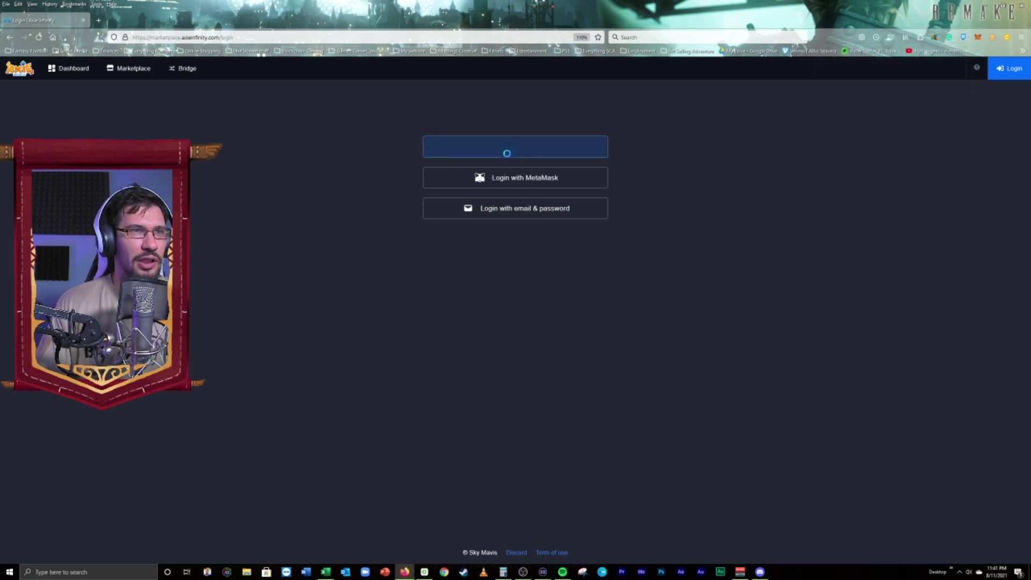
left_click(544, 384)
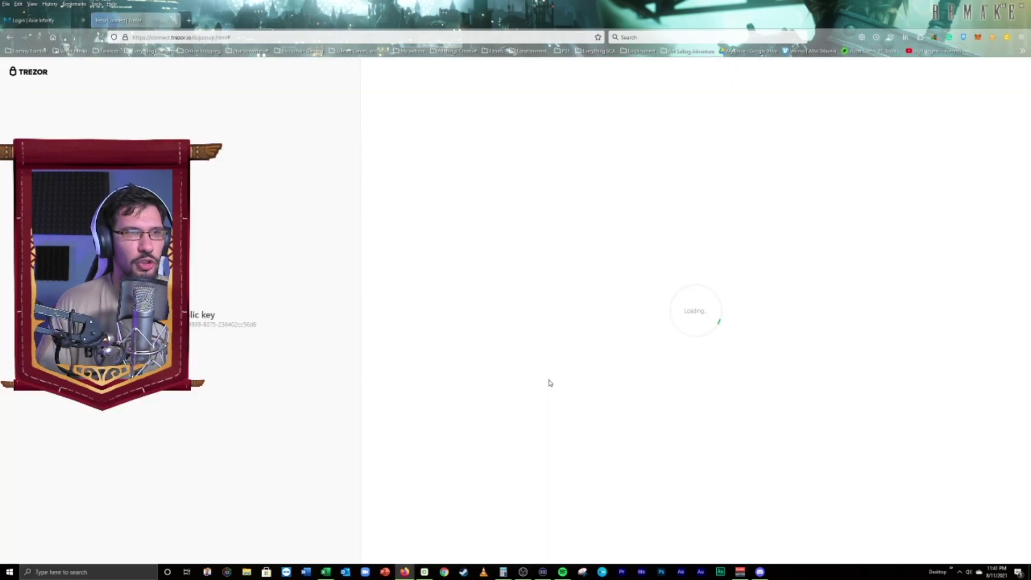
left_click(653, 376)
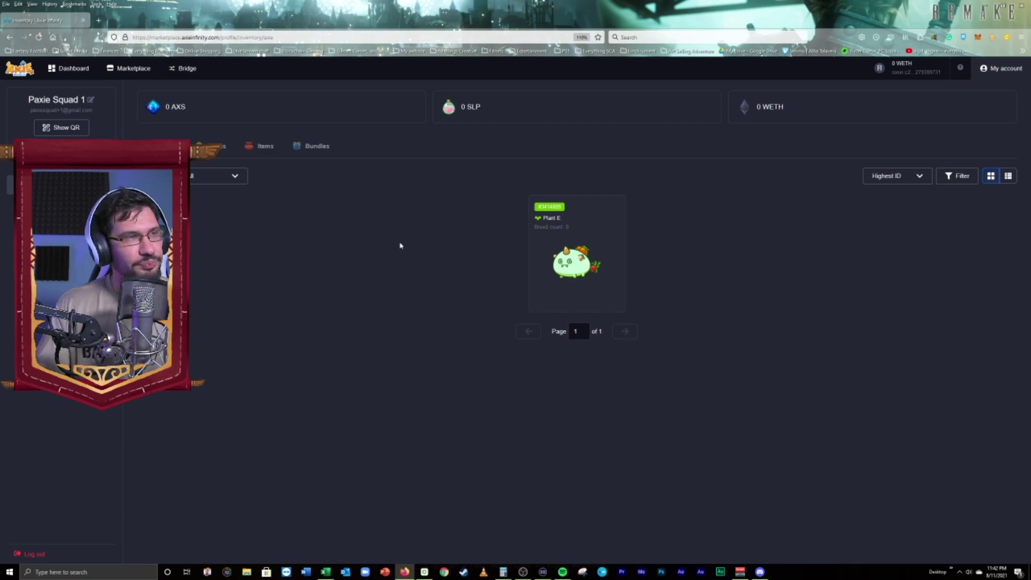
left_click(558, 247)
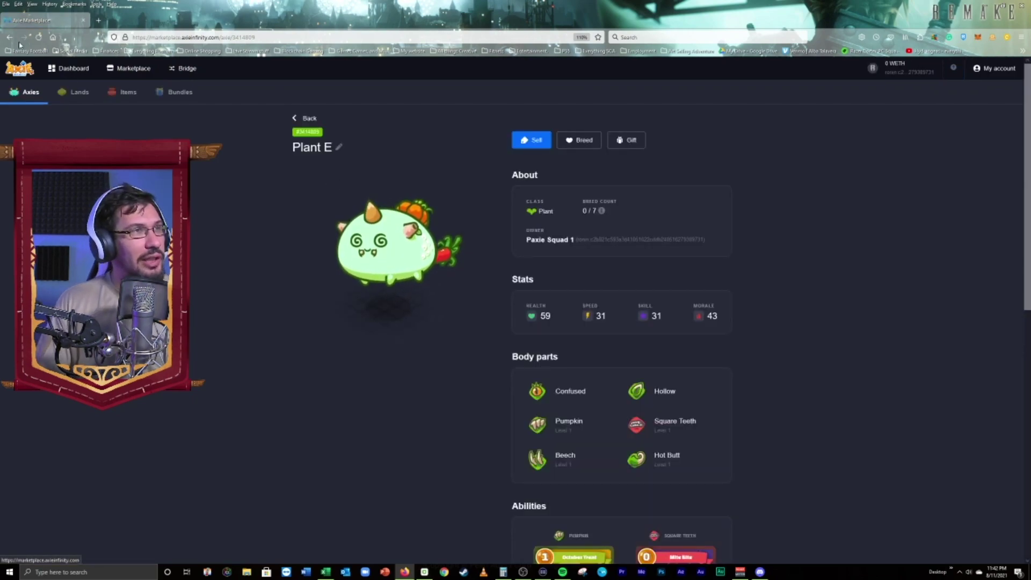
left_click(304, 118)
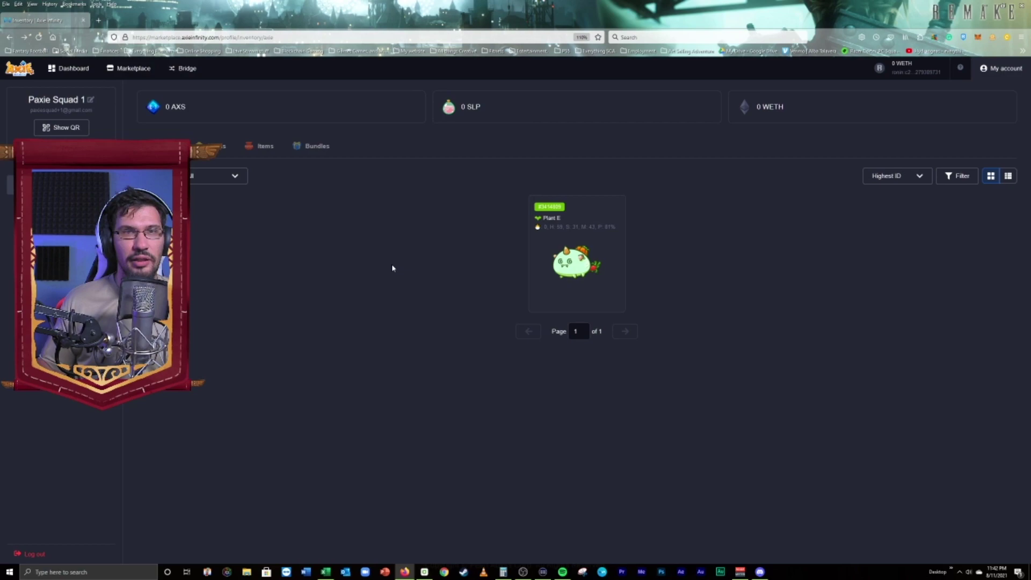